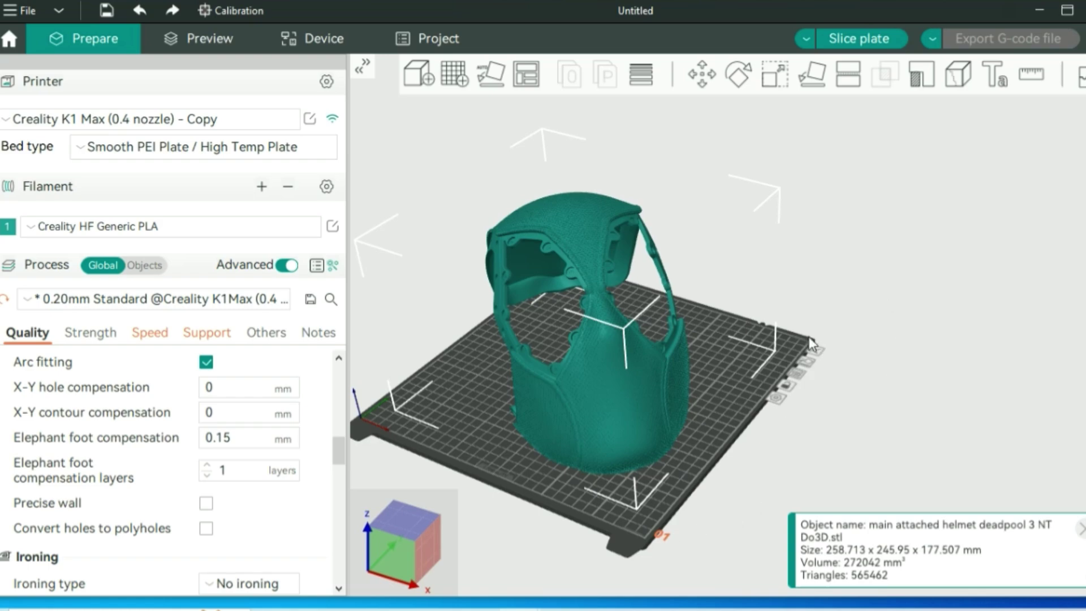
pyautogui.moveTo(469, 442); pyautogui.dragTo(565, 416)
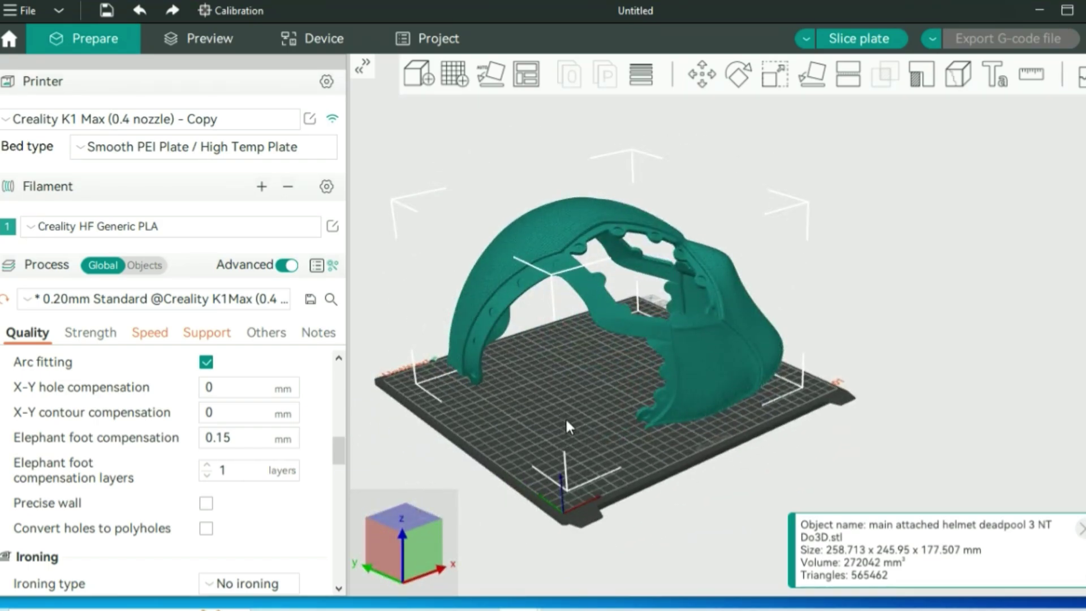
pyautogui.moveTo(566, 416); pyautogui.dragTo(760, 439)
pyautogui.press('3')
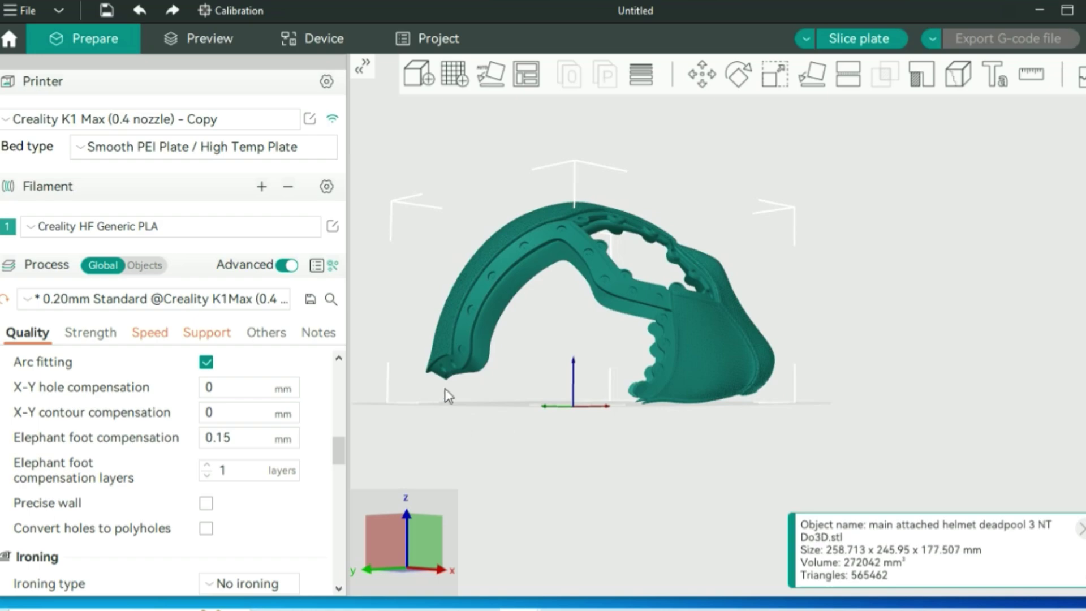
pyautogui.moveTo(772, 371); pyautogui.dragTo(658, 390)
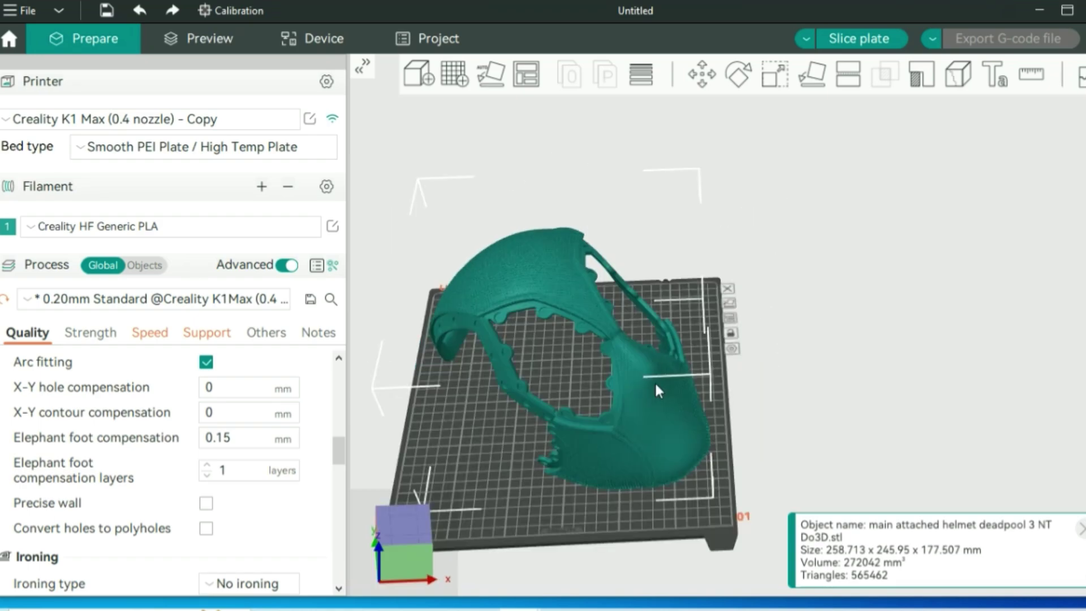
pyautogui.moveTo(341, 455); pyautogui.dragTo(340, 348)
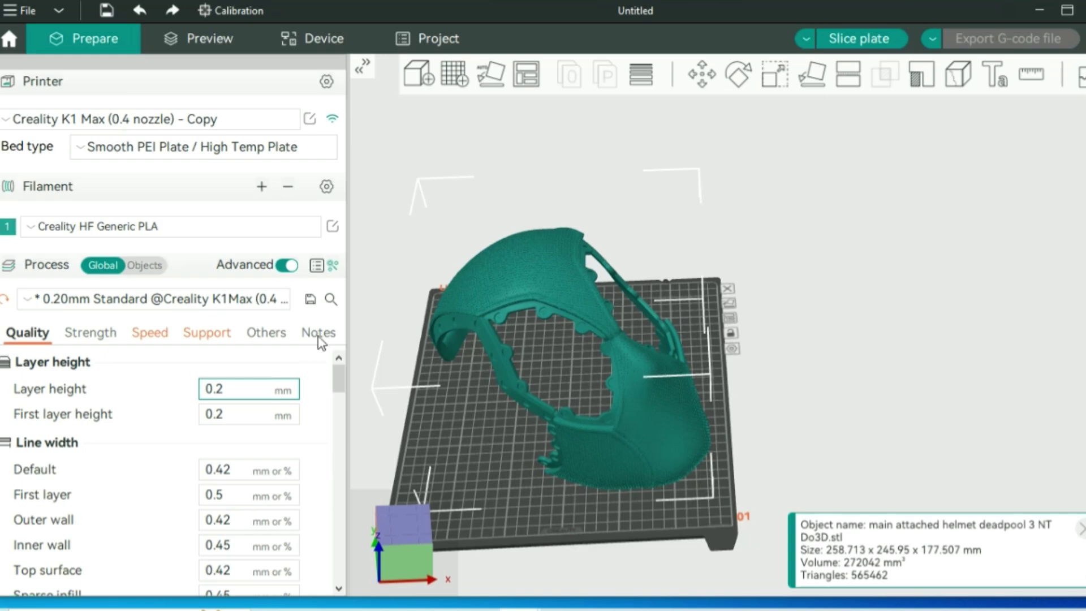
# Set the Ironing type to All top surfaces, keeping 30 mm/s and 10% flow.
pyautogui.scroll(4, 522, 245)
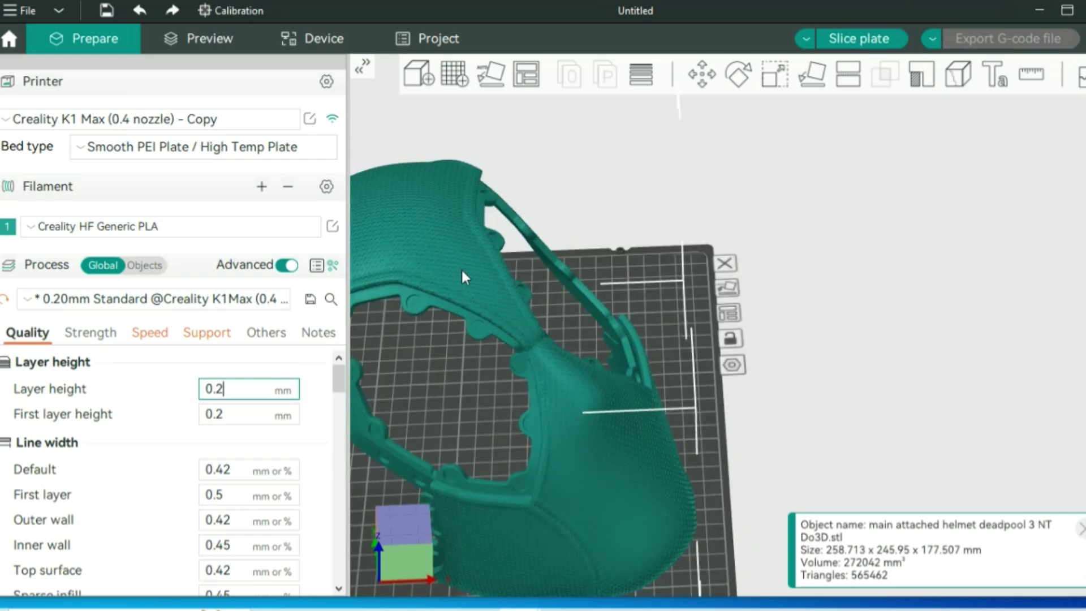
pyautogui.scroll(-2, 524, 292)
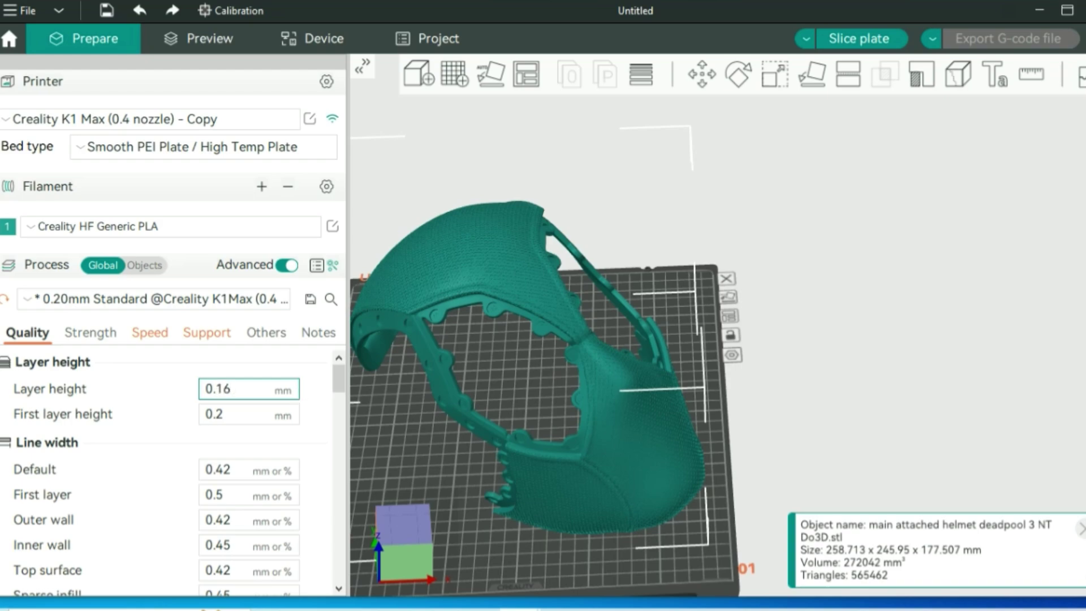
pyautogui.scroll(-5, 308, 407)
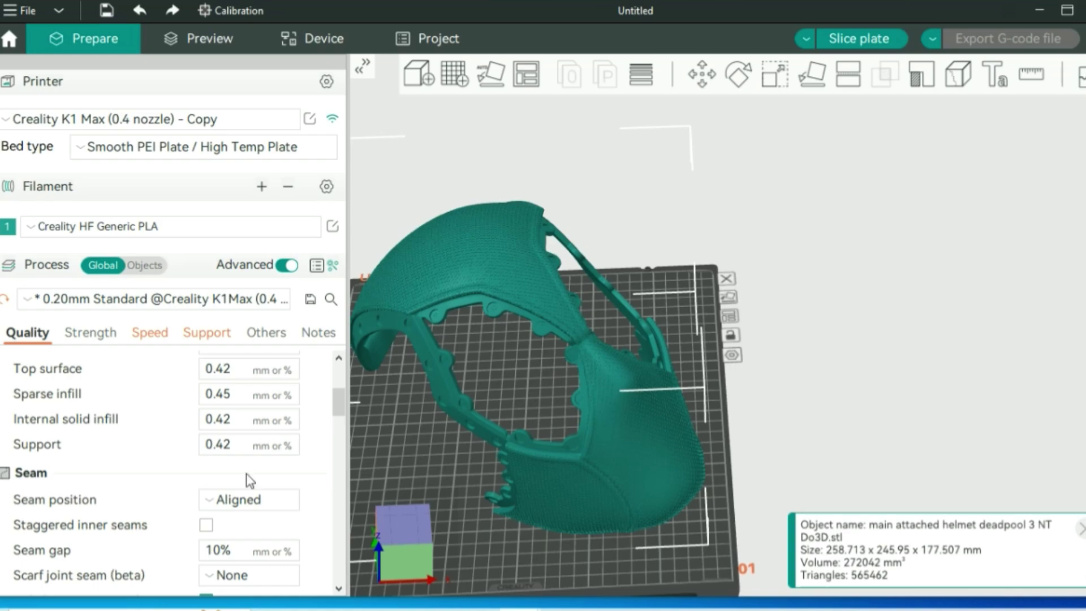
pyautogui.scroll(-10, 167, 480)
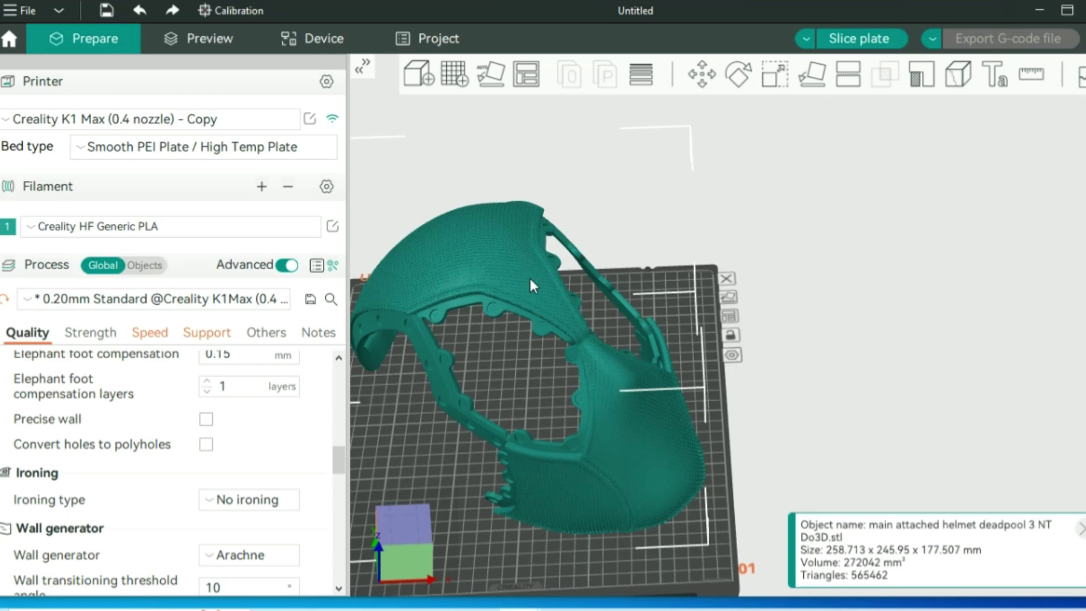
pyautogui.scroll(3, 531, 283)
pyautogui.scroll(-3, 541, 283)
pyautogui.click(249, 500)
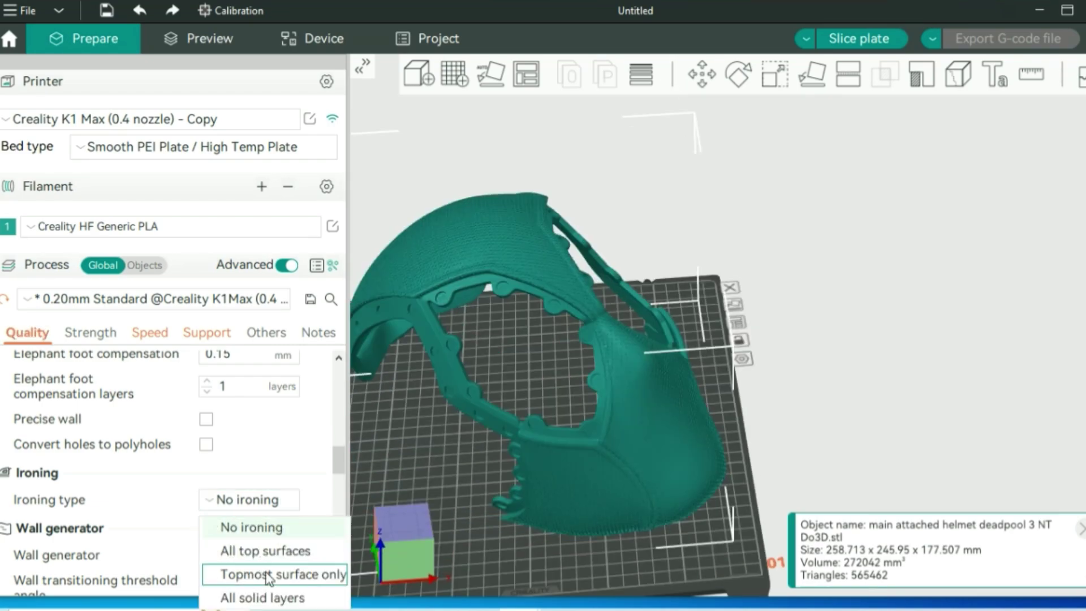
pyautogui.click(273, 551)
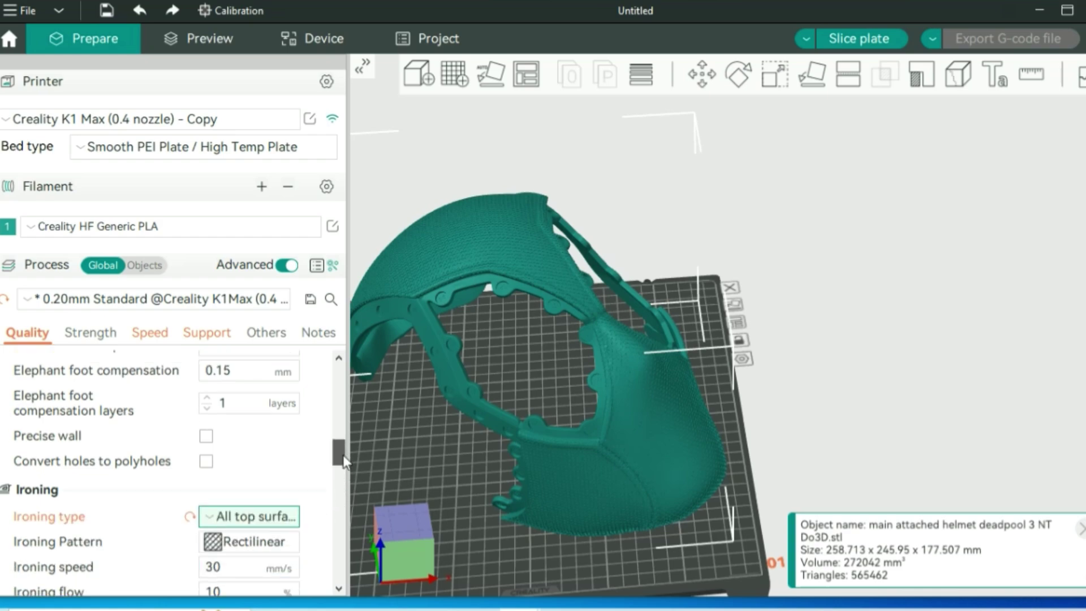
pyautogui.scroll(-5, 343, 469)
pyautogui.scroll(2, 327, 461)
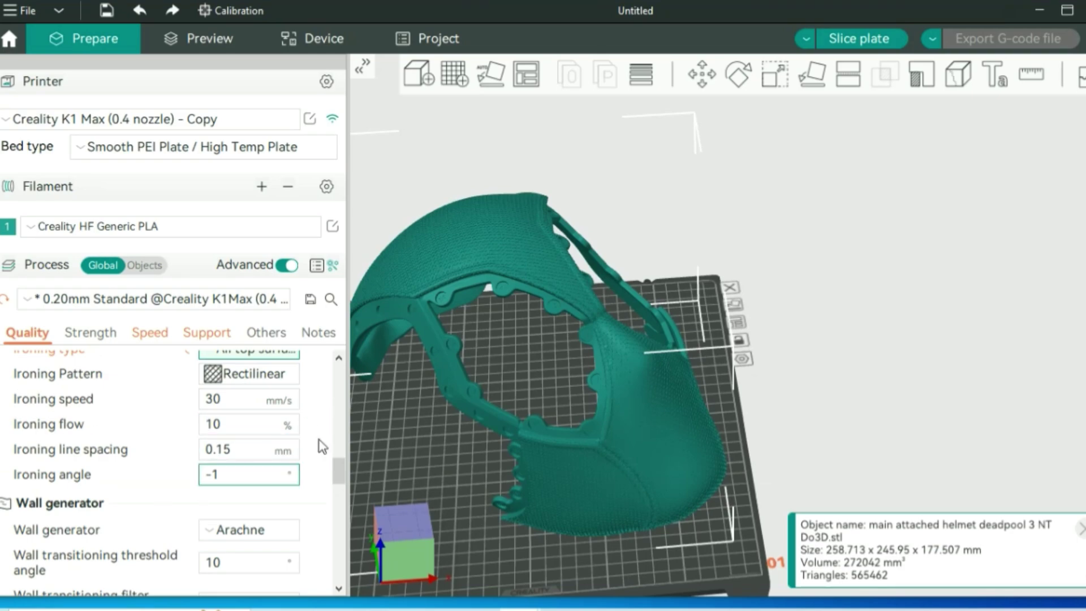
pyautogui.scroll(-7, 283, 452)
pyautogui.scroll(-10, 291, 462)
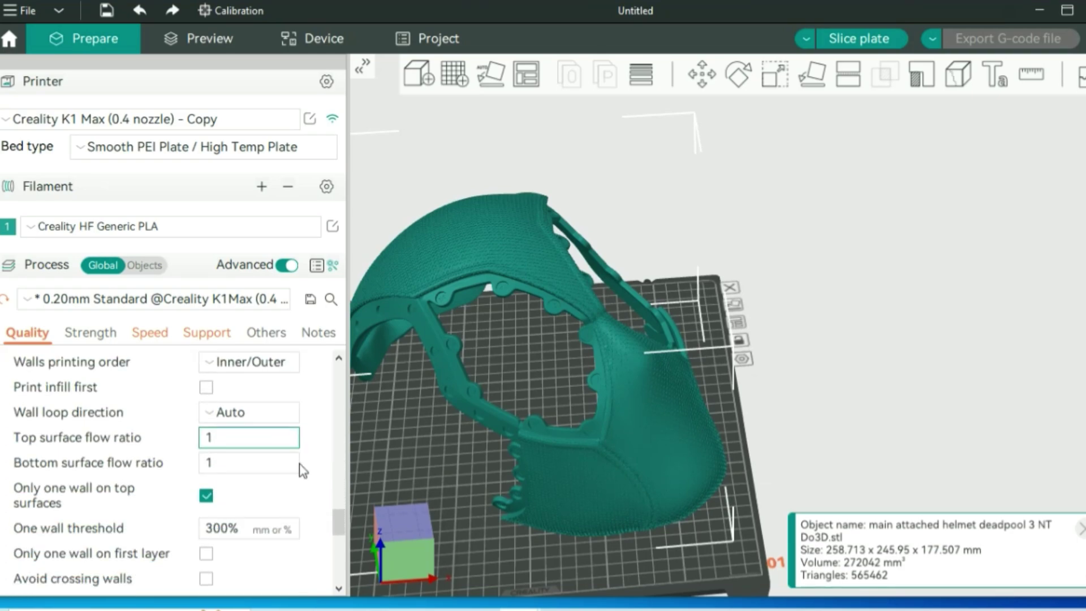
# Set top and bottom shell thickness to 0.8 mm with 4 top and 4 bottom layers.
pyautogui.click(93, 334)
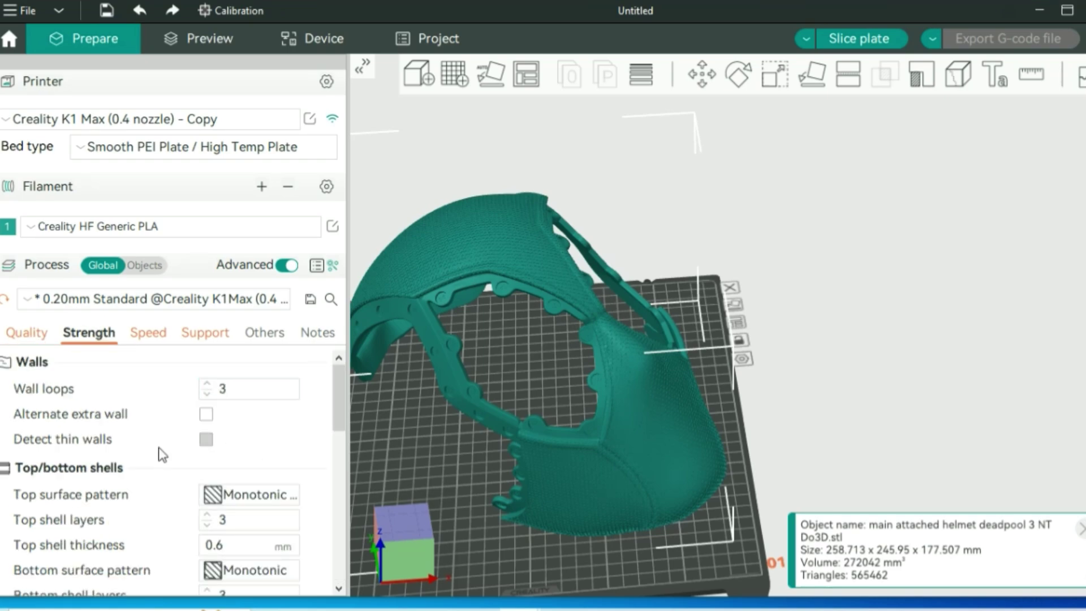
pyautogui.scroll(-2, 328, 447)
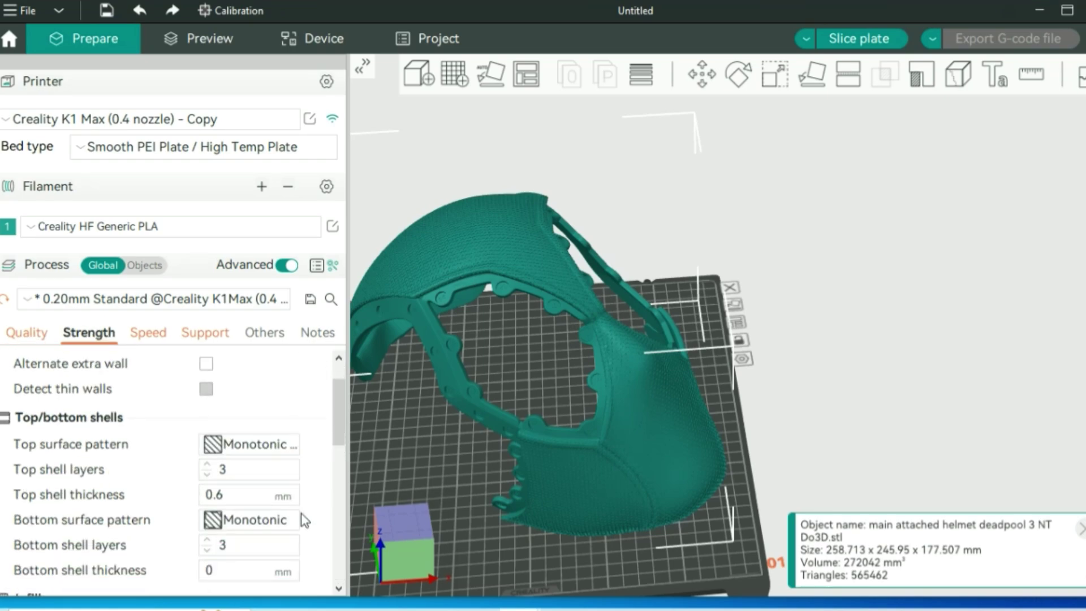
pyautogui.click(240, 494)
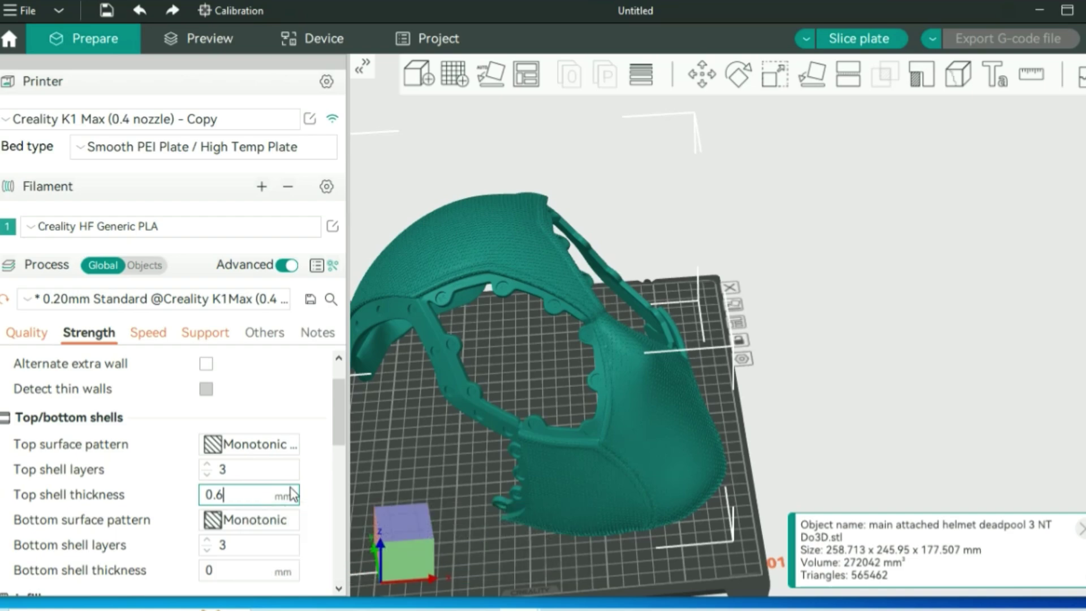
pyautogui.write('8')
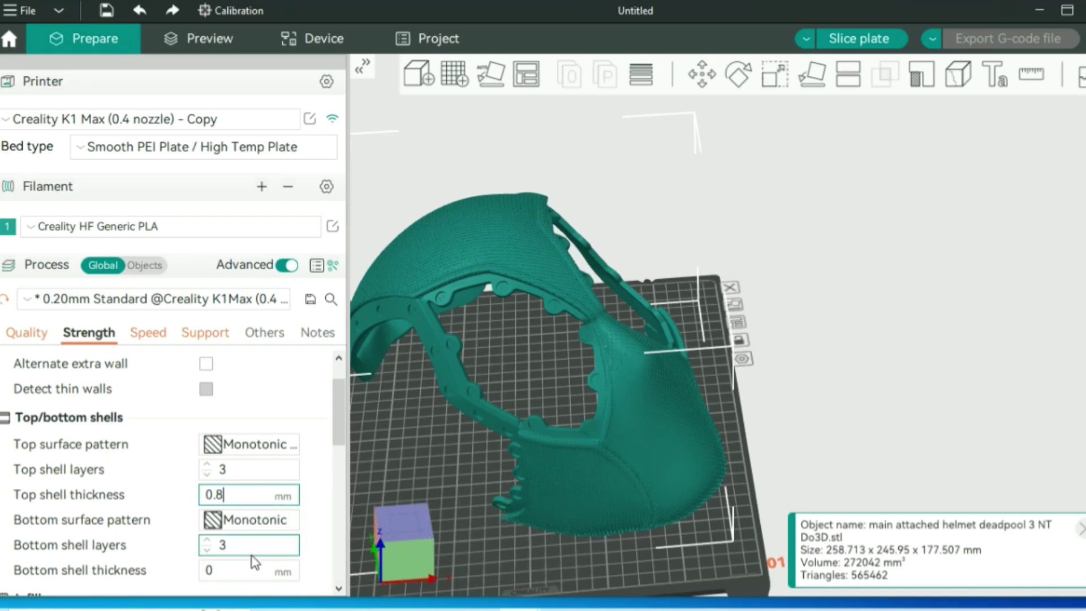
pyautogui.click(251, 569)
pyautogui.write('.8')
pyautogui.click(208, 467)
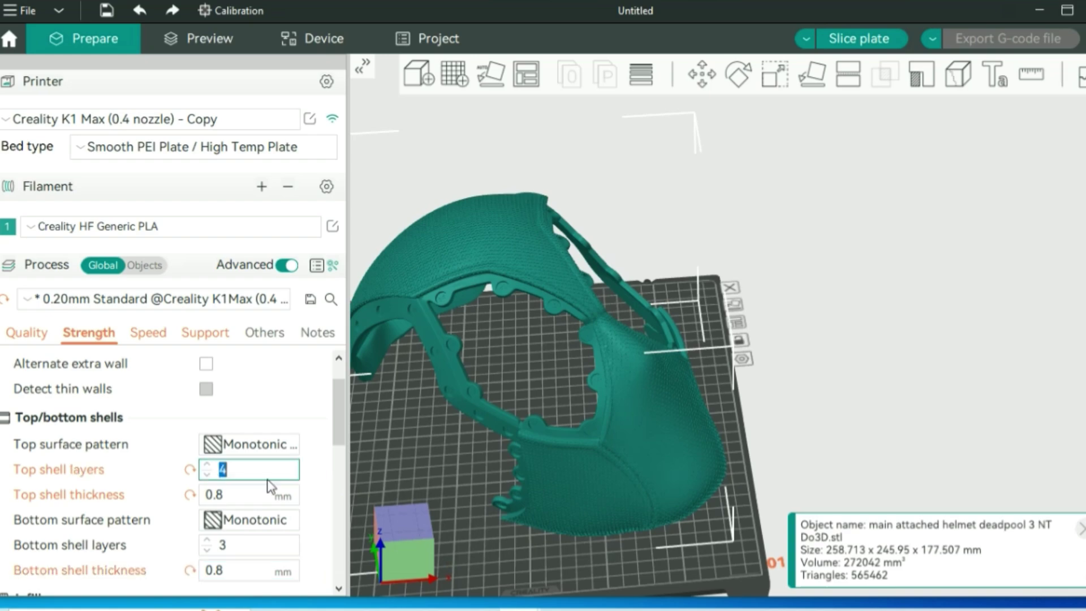
pyautogui.click(208, 540)
# Set sparse infill to 10% density with the Gyroid pattern.
pyautogui.scroll(-3, 254, 532)
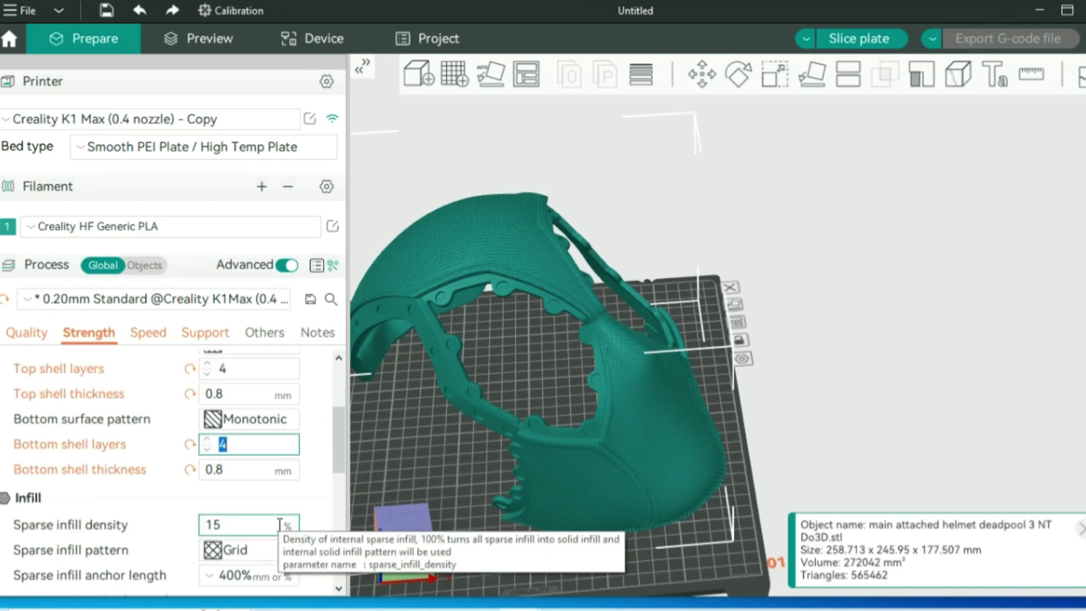
pyautogui.click(279, 525)
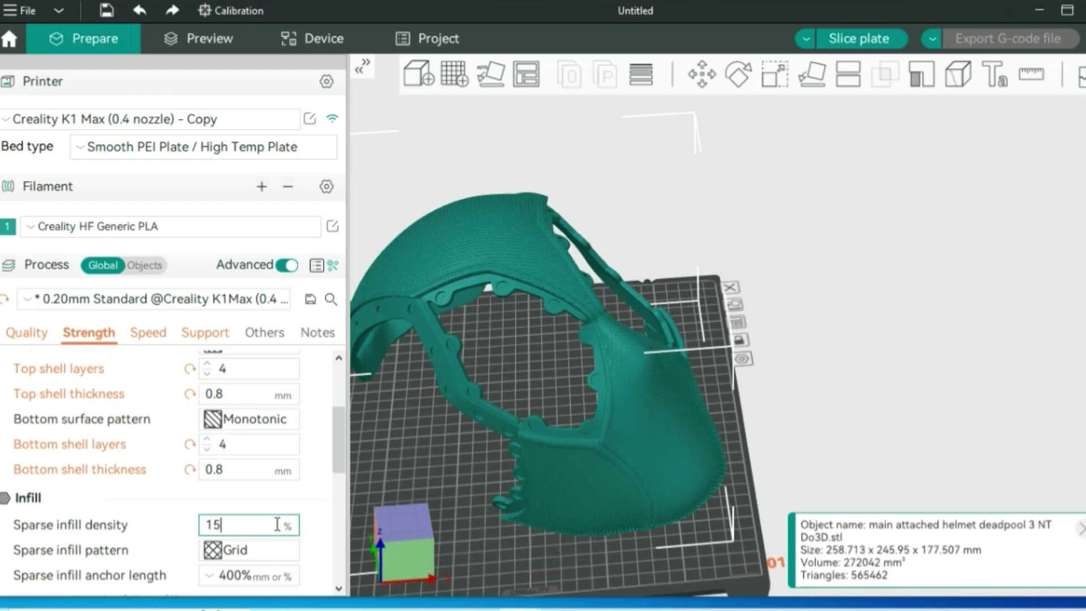
pyautogui.write('0')
pyautogui.click(258, 551)
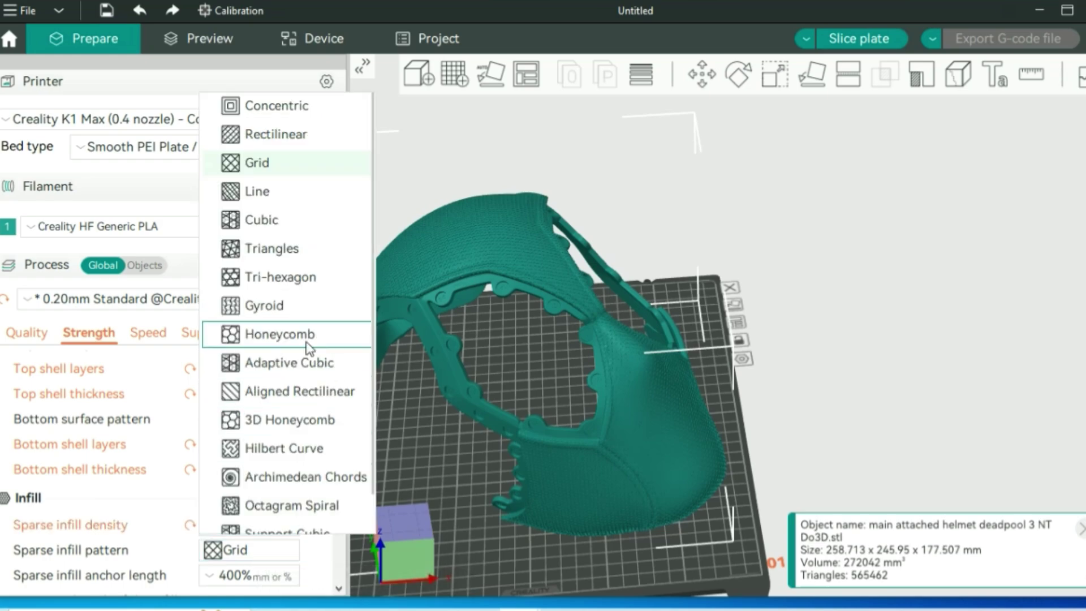
pyautogui.click(284, 306)
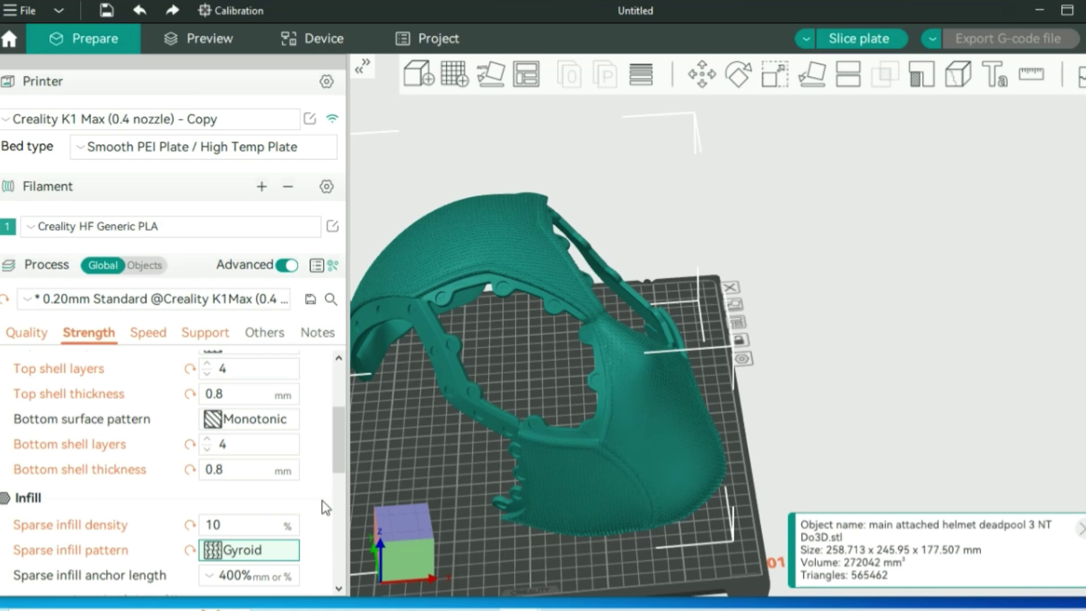
pyautogui.moveTo(337, 413); pyautogui.dragTo(338, 458)
pyautogui.scroll(-4, 339, 463)
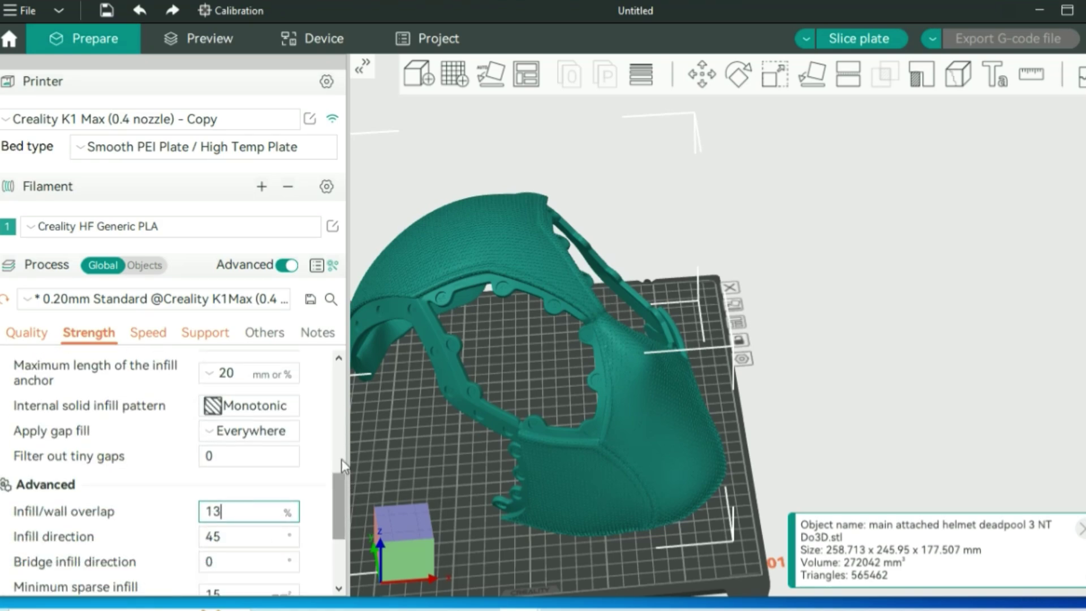
pyautogui.scroll(-4, 342, 467)
pyautogui.scroll(9, 158, 362)
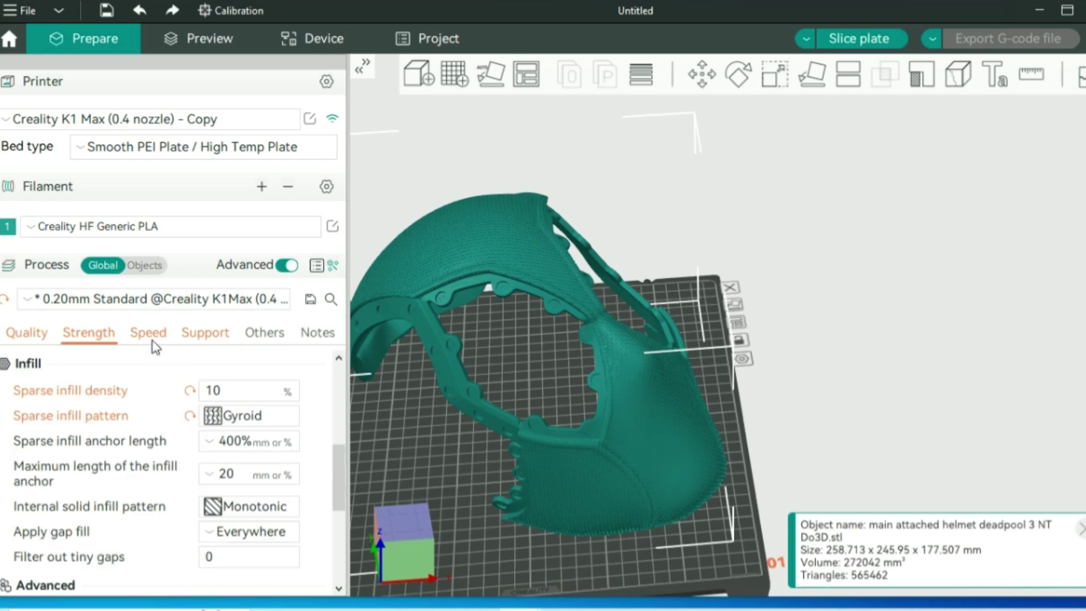
# In the speed settings, set the outer wall speed to 250 mm/s.
pyautogui.click(151, 339)
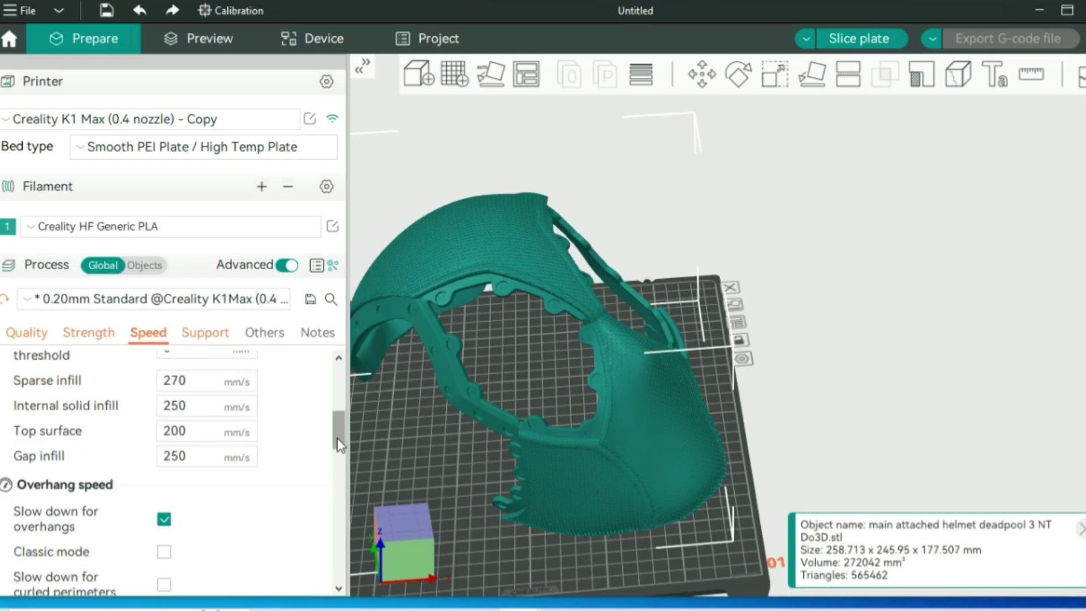
pyautogui.moveTo(337, 438); pyautogui.dragTo(345, 358)
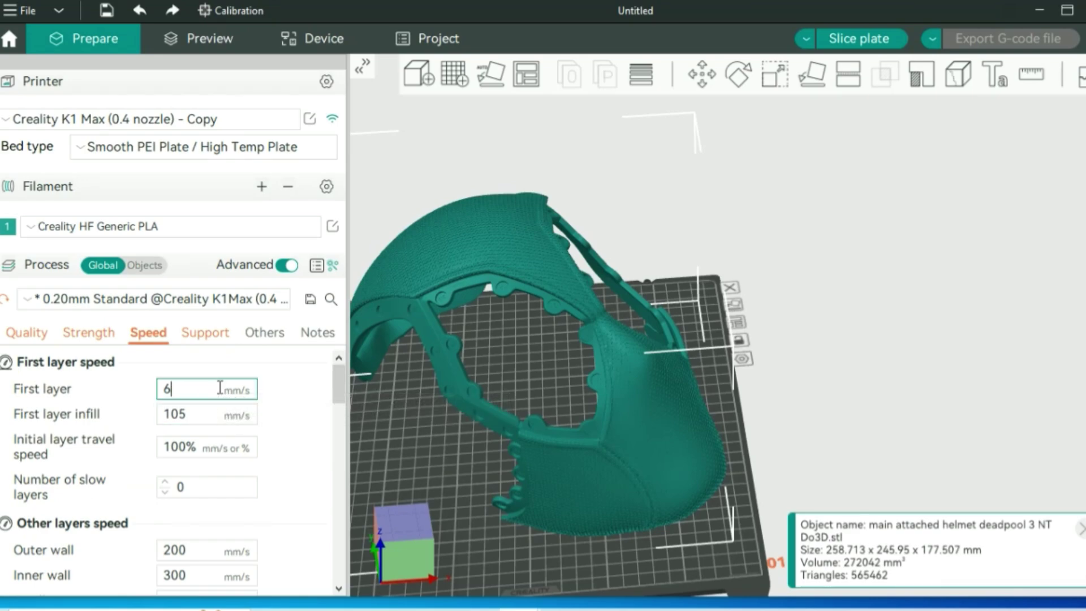
pyautogui.write('5')
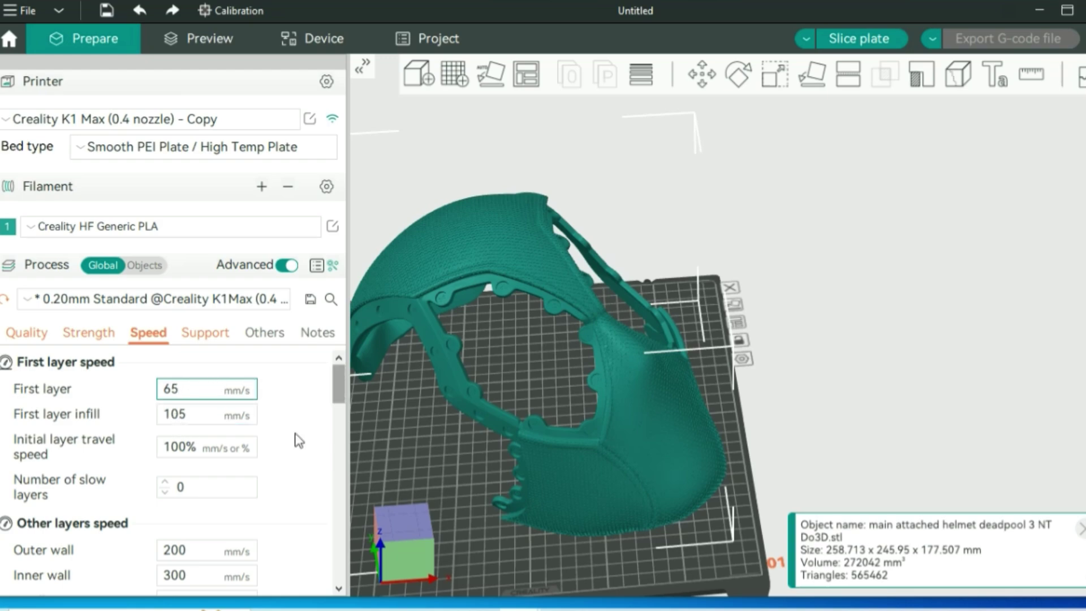
pyautogui.scroll(-3, 209, 468)
pyautogui.click(207, 452)
pyautogui.doubleClick(168, 460)
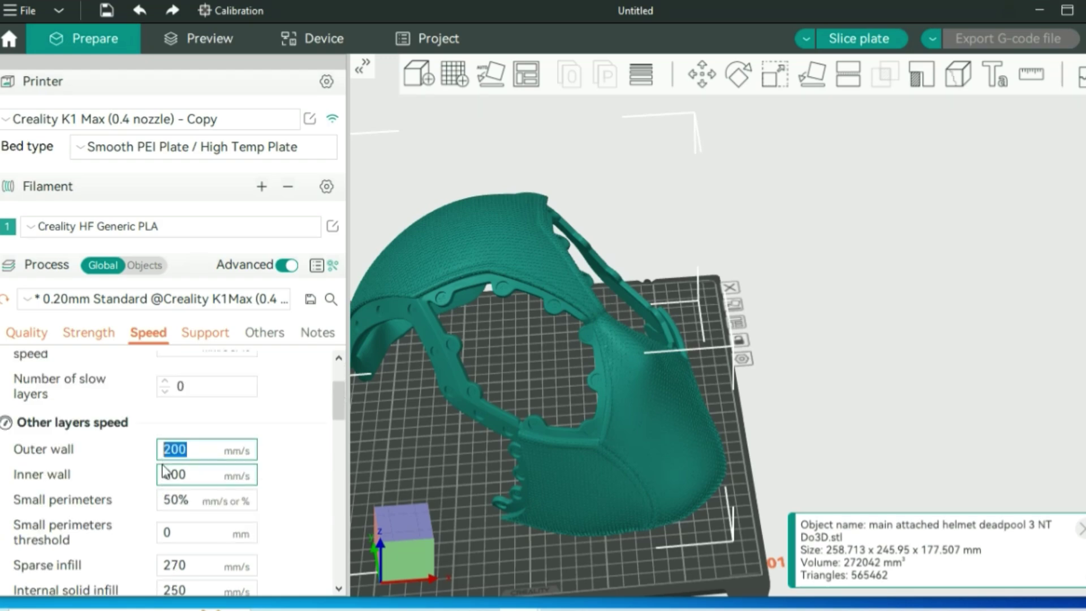
pyautogui.write('250')
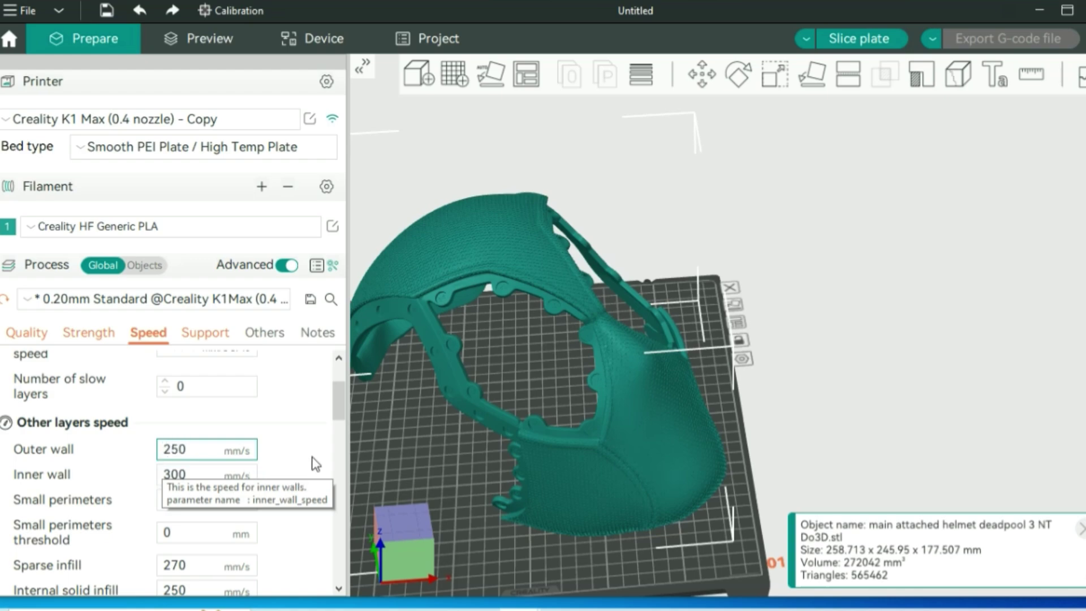
# Raise the sparse infill speed to 300 mm/s.
pyautogui.scroll(-3, 315, 464)
pyautogui.doubleClick(172, 465)
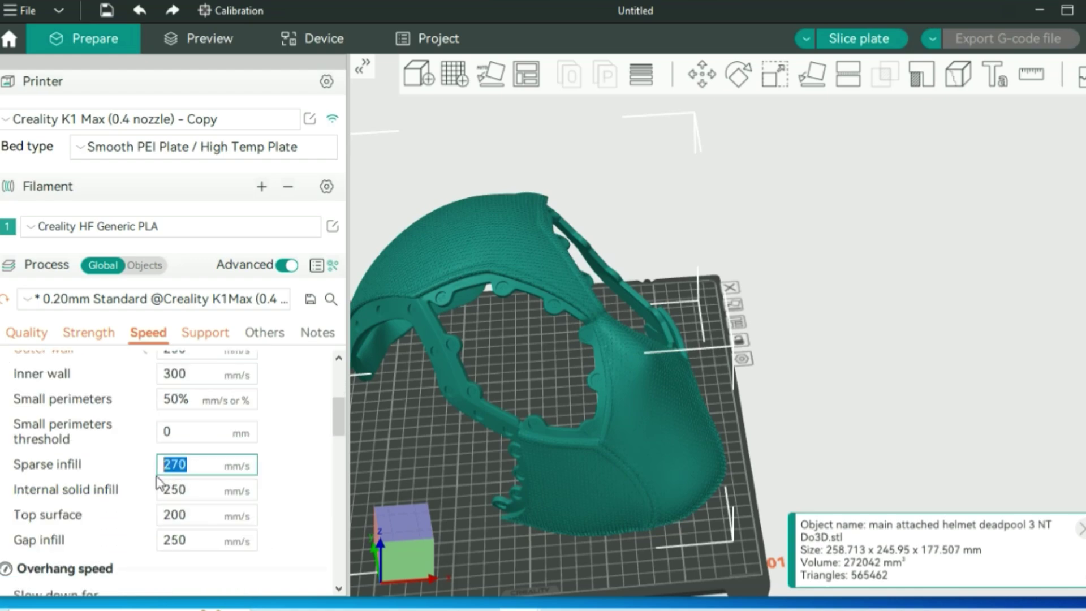
pyautogui.write('300')
pyautogui.scroll(-3, 304, 459)
pyautogui.scroll(-9, 250, 390)
pyautogui.moveTo(214, 466); pyautogui.dragTo(155, 484)
# Set travel speed to 450 mm/s and normal printing acceleration to 10000.
pyautogui.write('450')
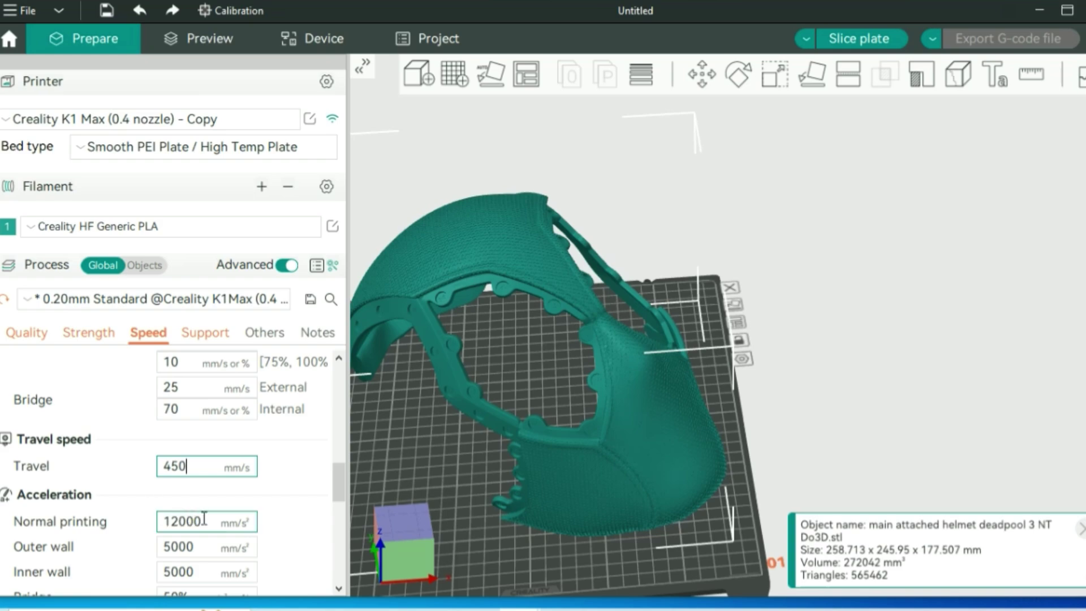
pyautogui.moveTo(203, 519); pyautogui.dragTo(152, 541)
pyautogui.write('1')
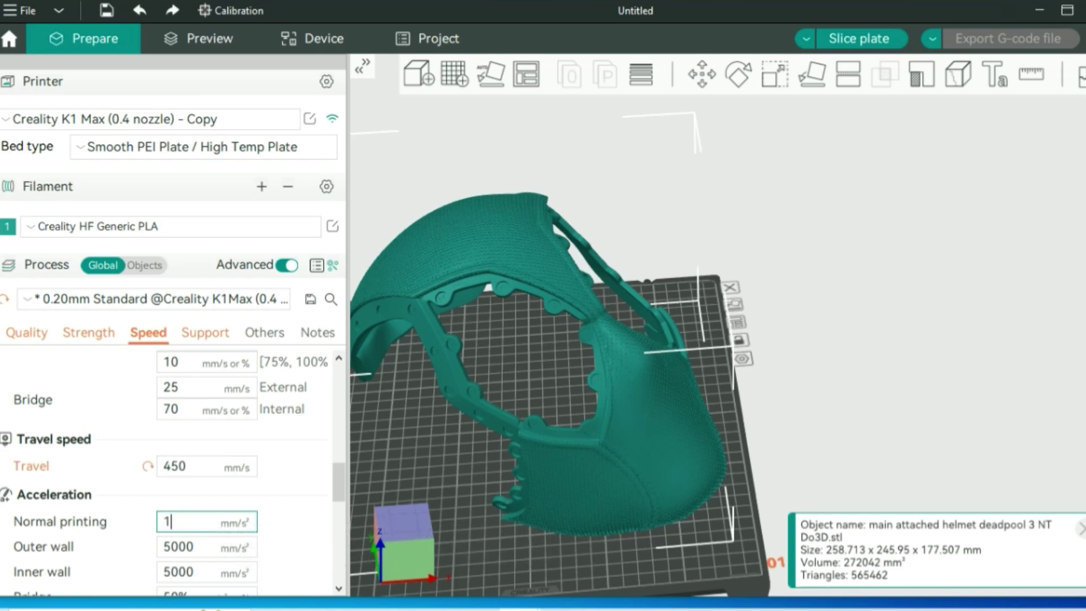
pyautogui.write('0000')
# Set outer and inner wall acceleration to 4250 and top surface acceleration to 4500.
pyautogui.scroll(-1, 218, 512)
pyautogui.click(176, 498)
pyautogui.doubleClick(153, 508)
pyautogui.write('4')
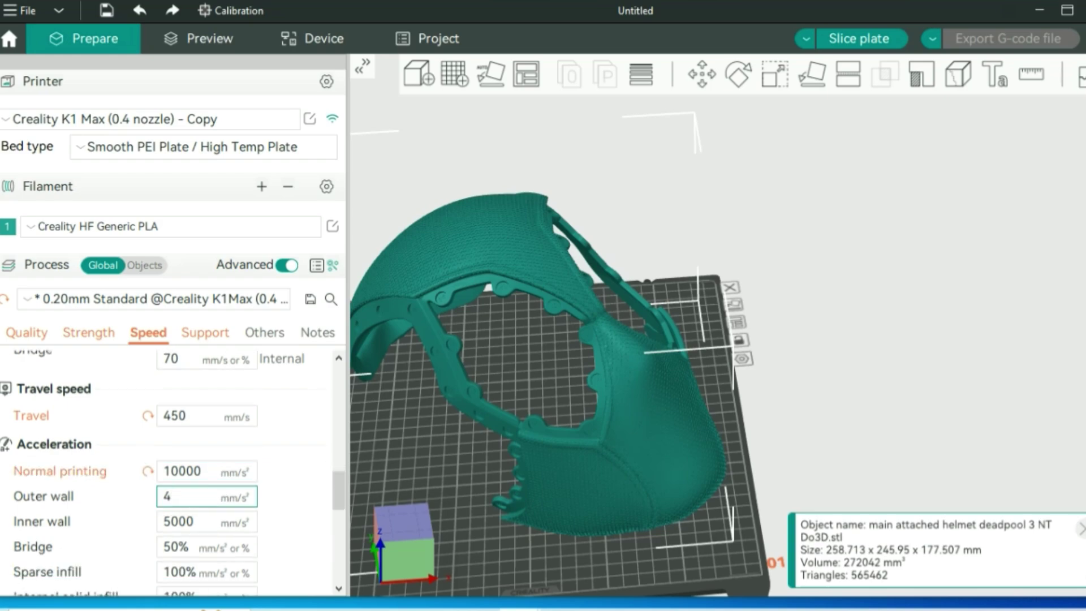
pyautogui.write('250')
pyautogui.click(205, 525)
pyautogui.doubleClick(153, 532)
pyautogui.write('4250')
pyautogui.scroll(-5, 150, 528)
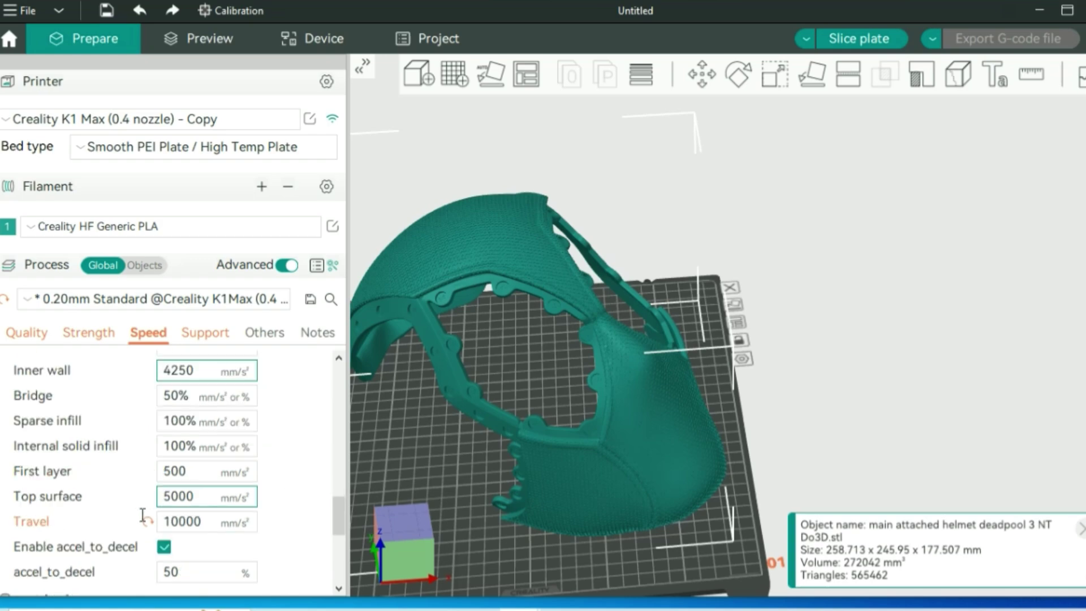
pyautogui.press('Tab')
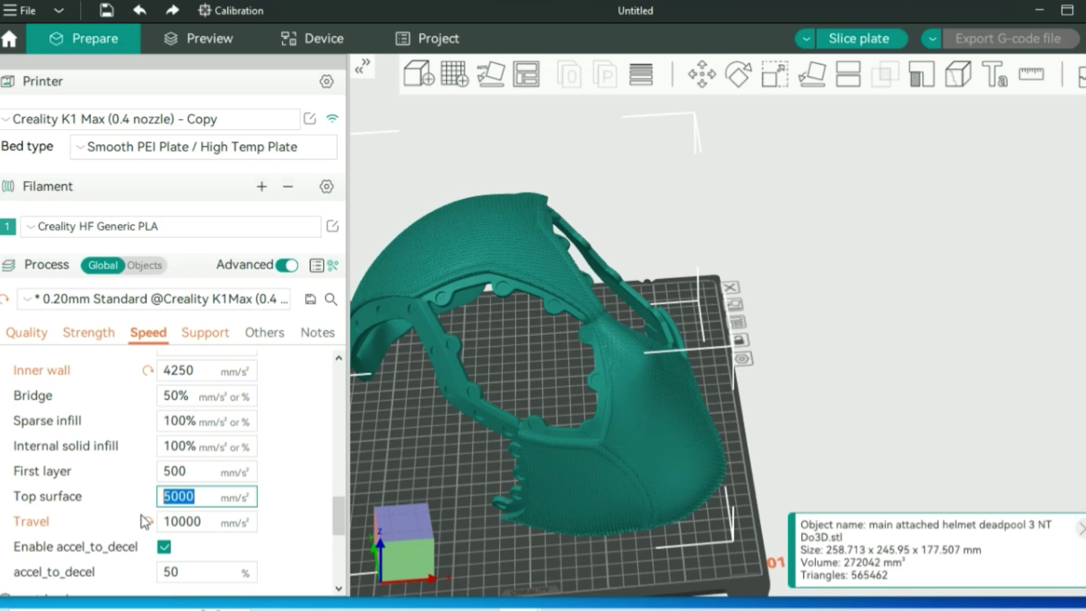
pyautogui.write('4500')
# Set XY jerk to 7 default, 8 infill, 7 first layer and 8 travel.
pyautogui.scroll(-5, 322, 464)
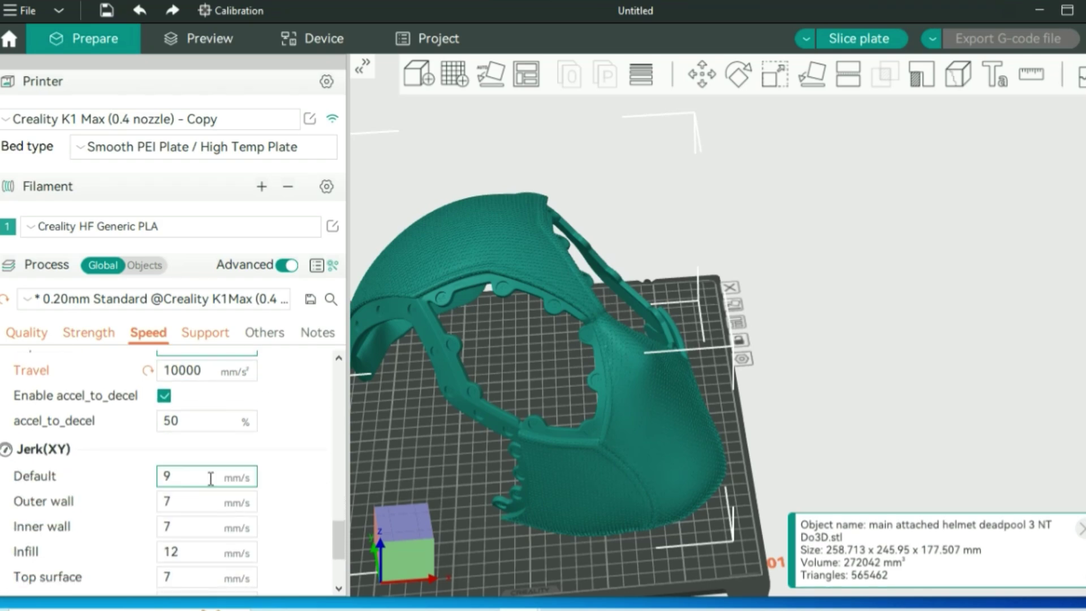
pyautogui.press('BackSpace')
pyautogui.write('7')
pyautogui.click(196, 552)
pyautogui.write('8')
pyautogui.scroll(-3, 226, 562)
pyautogui.press('Tab')
pyautogui.press('Tab')
pyautogui.write('7')
pyautogui.press('Tab')
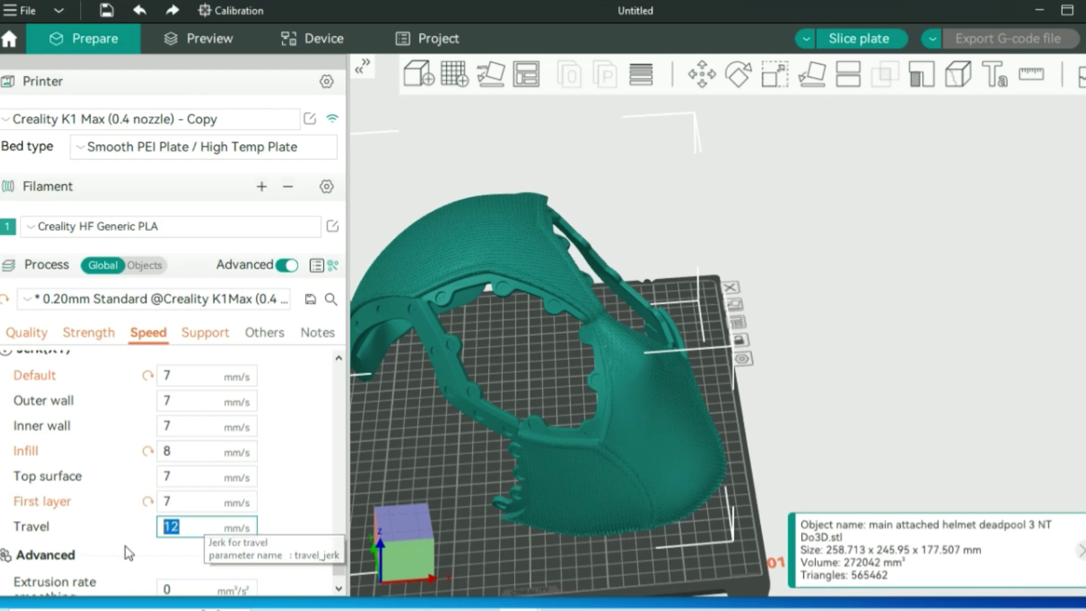
pyautogui.write('8')
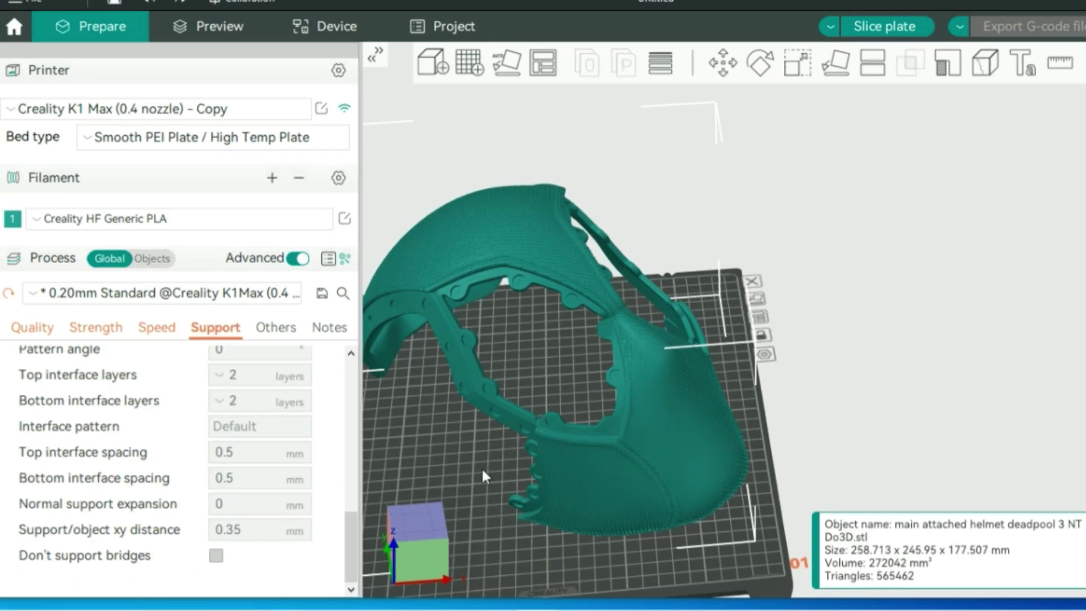
pyautogui.moveTo(346, 565); pyautogui.dragTo(358, 355)
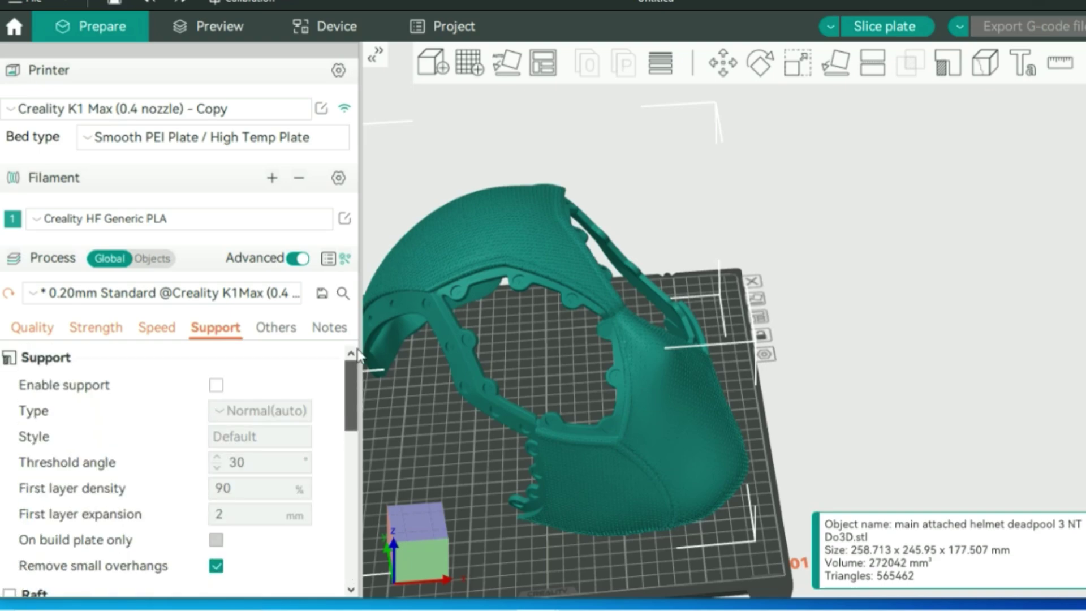
# Enable supports with type Tree(auto) and the Tree Slim style.
pyautogui.click(216, 386)
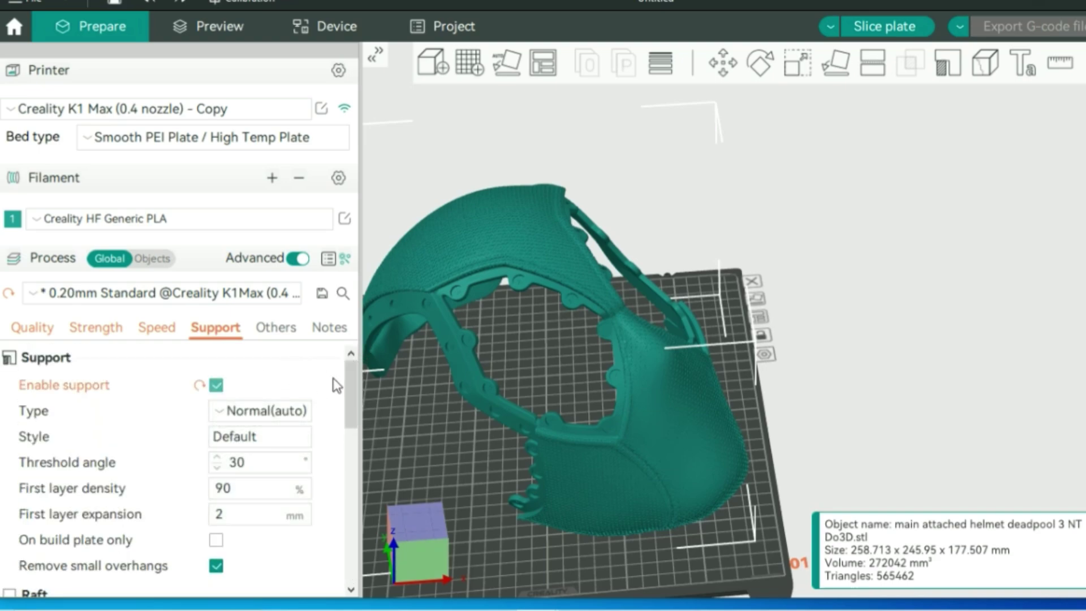
pyautogui.click(259, 418)
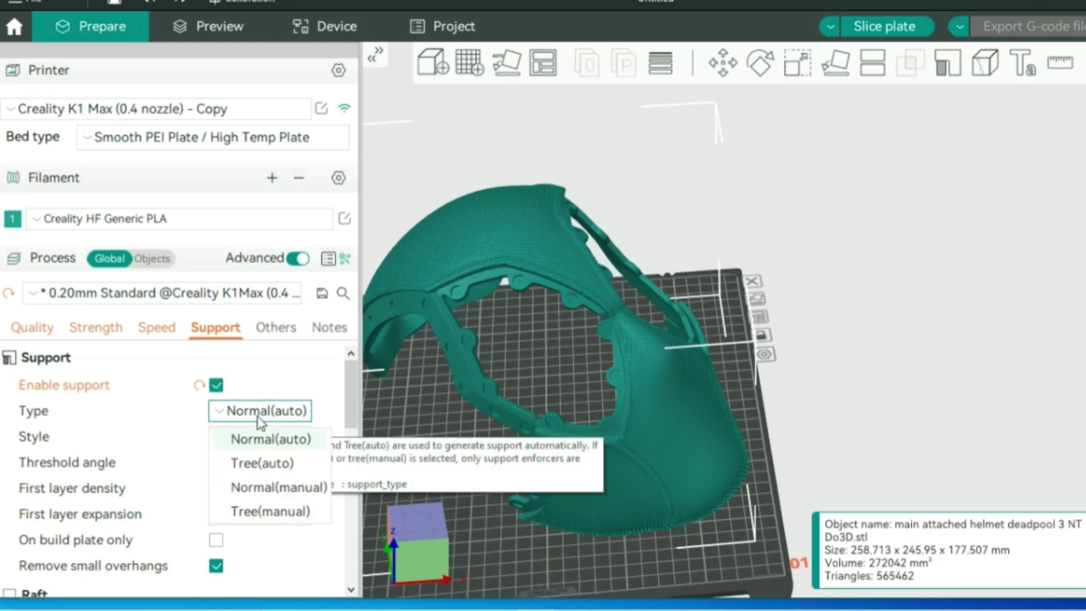
pyautogui.click(265, 463)
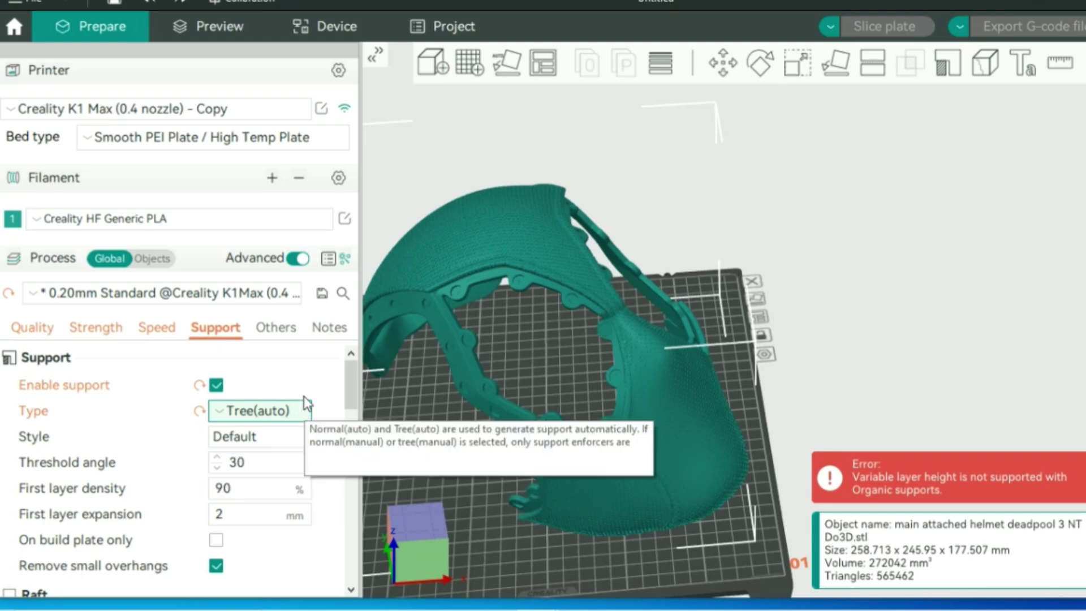
pyautogui.click(267, 439)
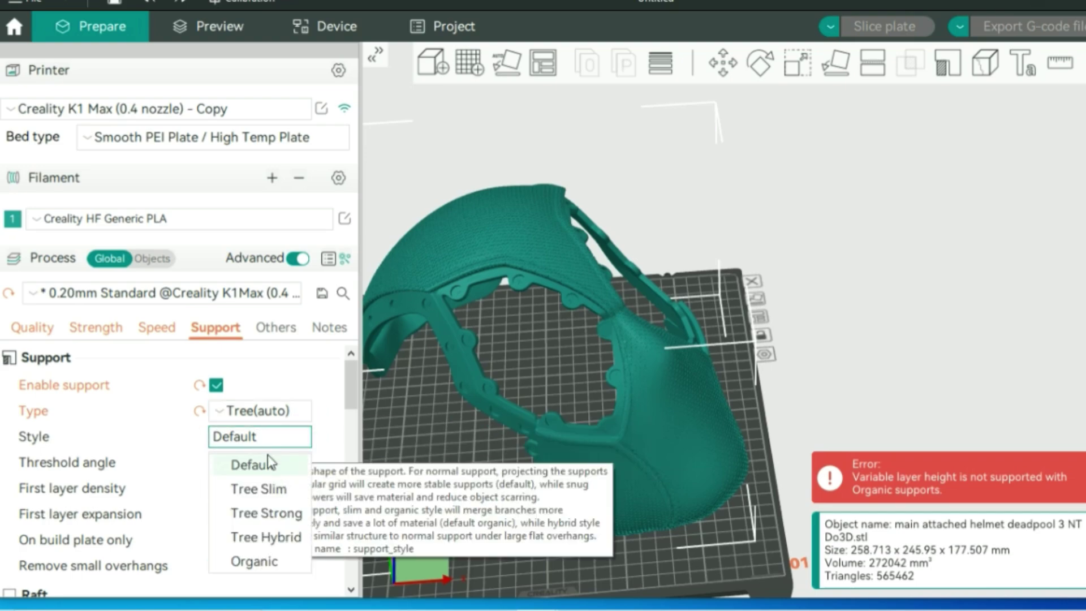
pyautogui.click(258, 488)
pyautogui.doubleClick(220, 465)
pyautogui.click(266, 437)
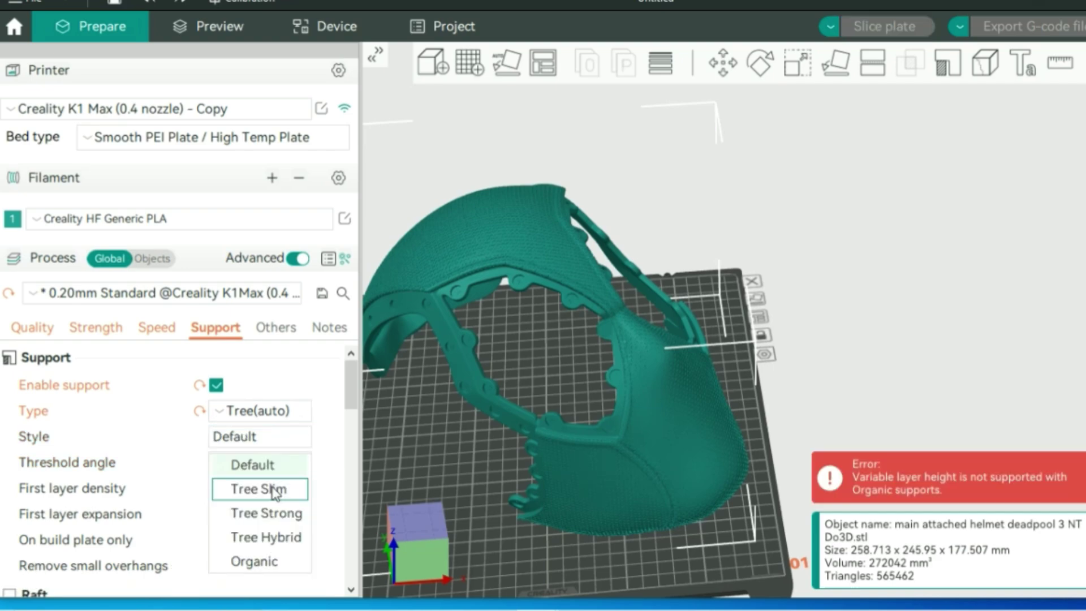
pyautogui.click(274, 487)
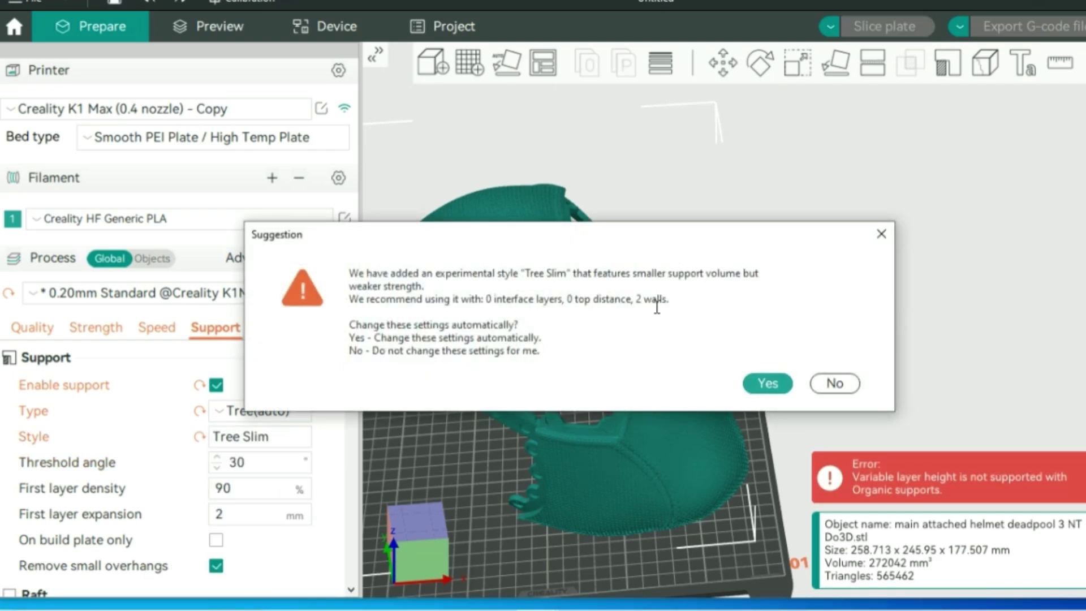
# Accept the recommended Tree Slim settings and set top Z distance to 0.16 mm.
pyautogui.click(767, 383)
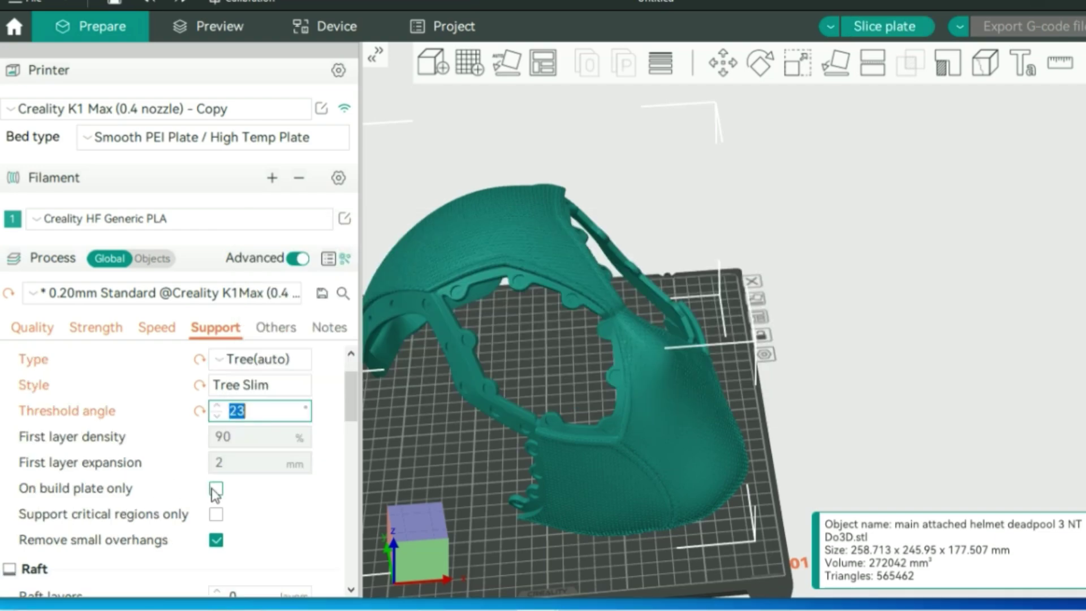
pyautogui.scroll(-5, 221, 498)
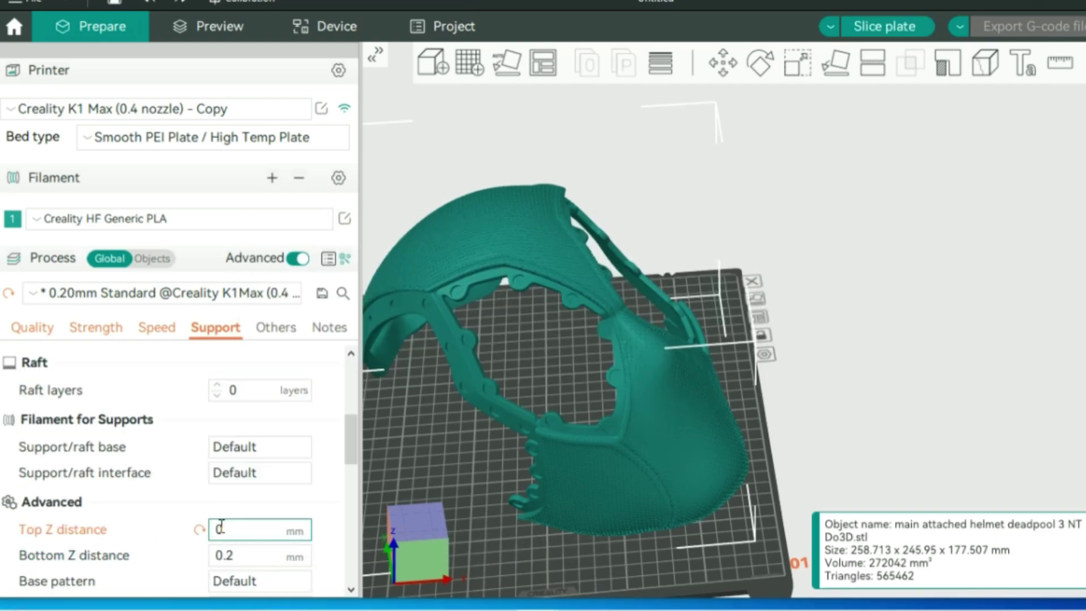
pyautogui.click(199, 531)
pyautogui.click(266, 528)
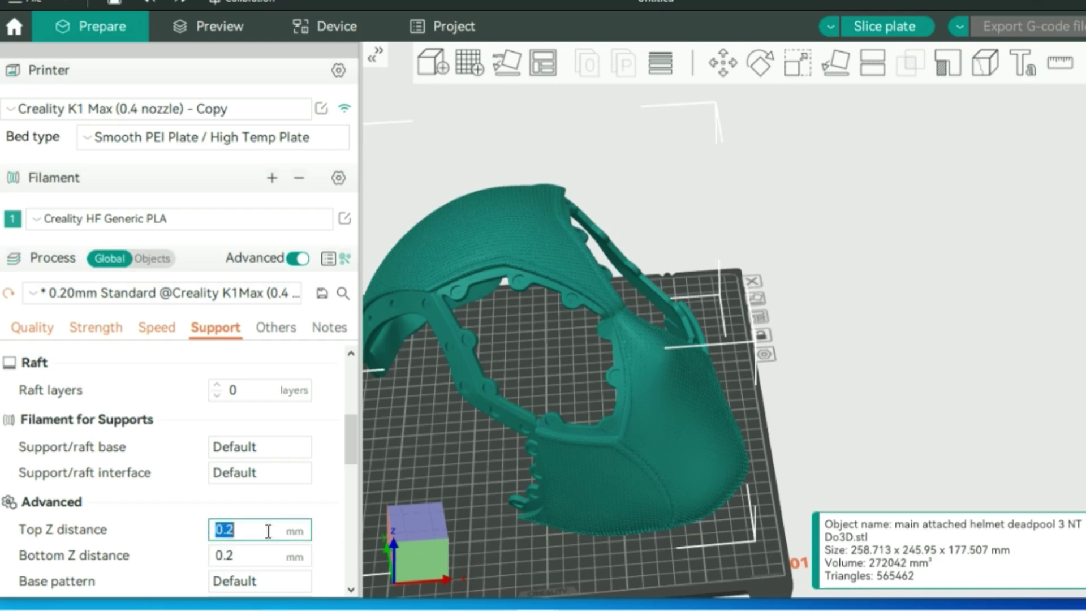
pyautogui.click(274, 527)
pyautogui.press('BackSpace')
pyautogui.write('16')
# Restore 2 top interface layers and set support wall loops to 2.
pyautogui.scroll(-3, 252, 571)
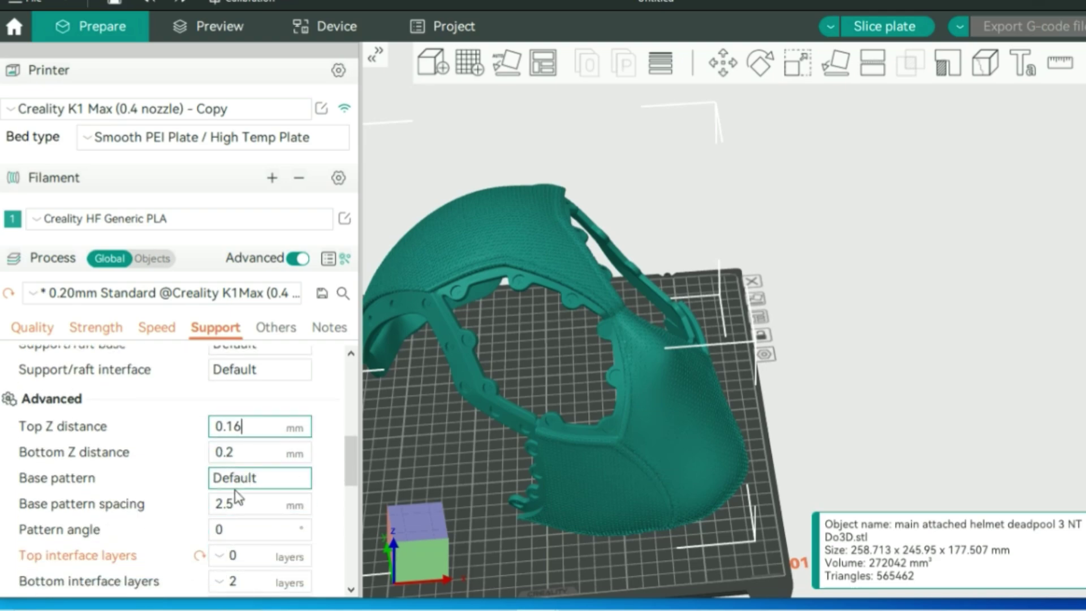
pyautogui.click(201, 559)
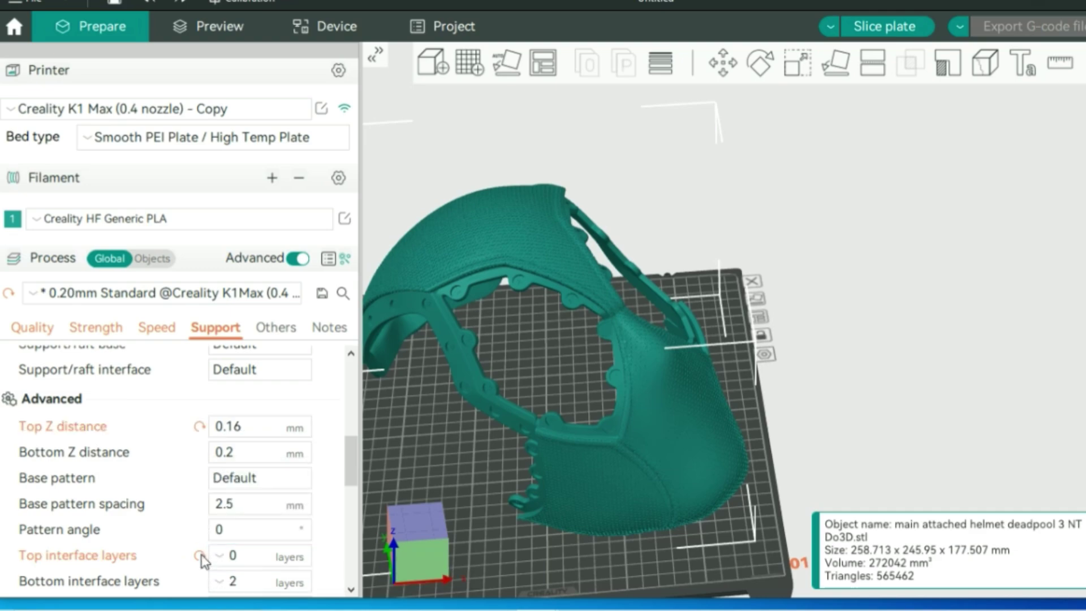
pyautogui.click(201, 559)
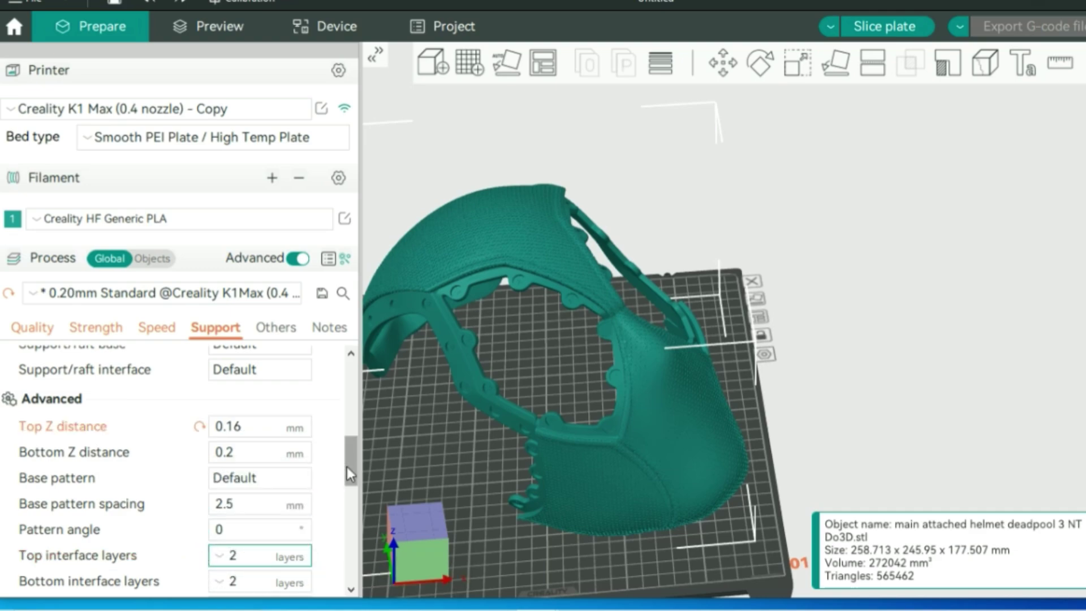
pyautogui.moveTo(348, 465); pyautogui.dragTo(244, 546)
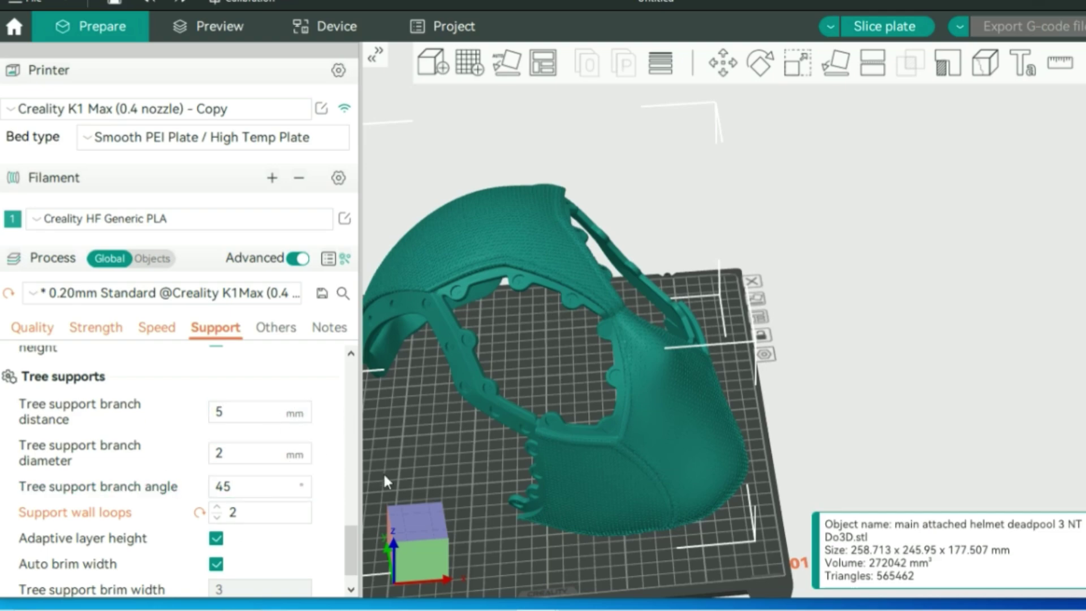
pyautogui.click(199, 512)
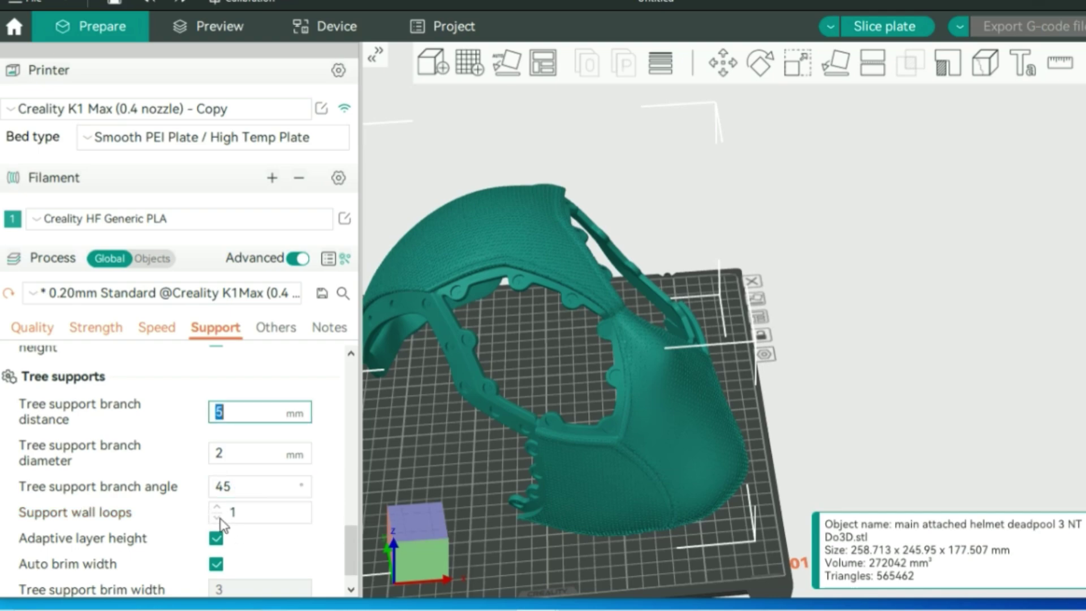
pyautogui.click(217, 507)
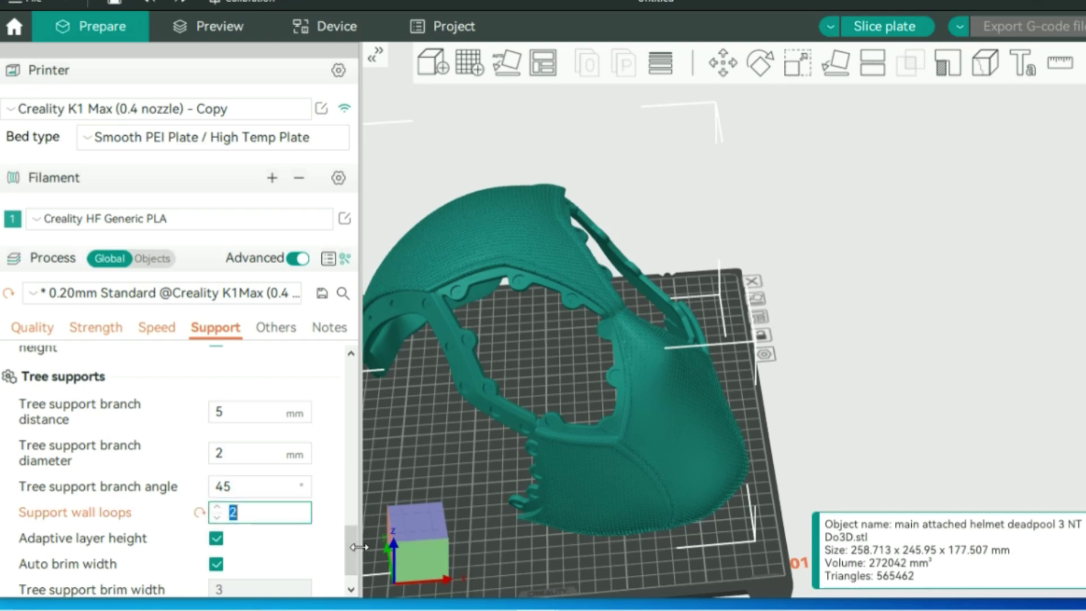
pyautogui.scroll(-1, 352, 545)
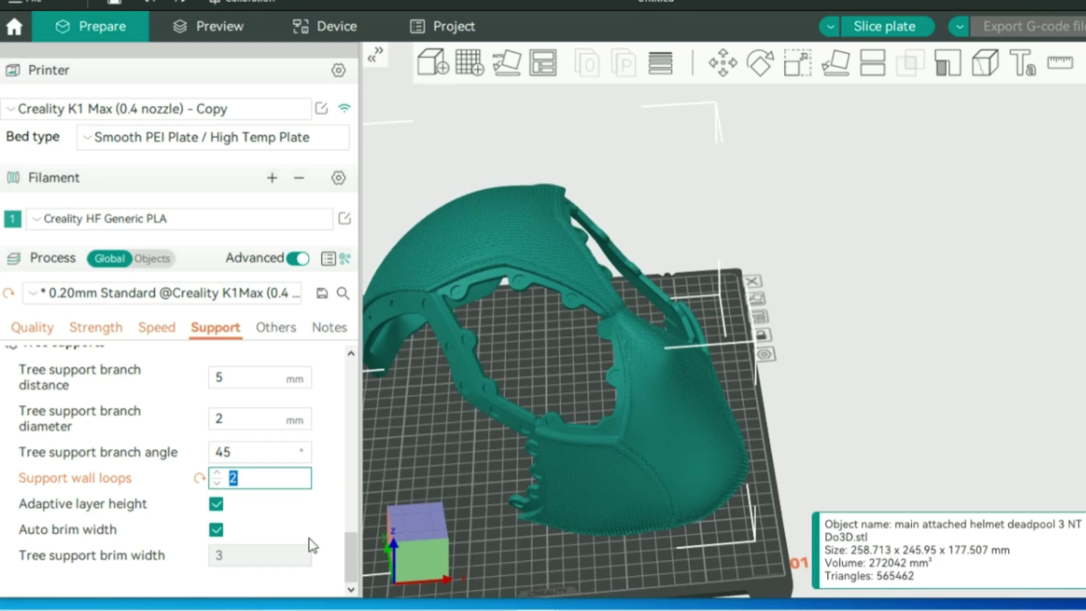
pyautogui.click(277, 328)
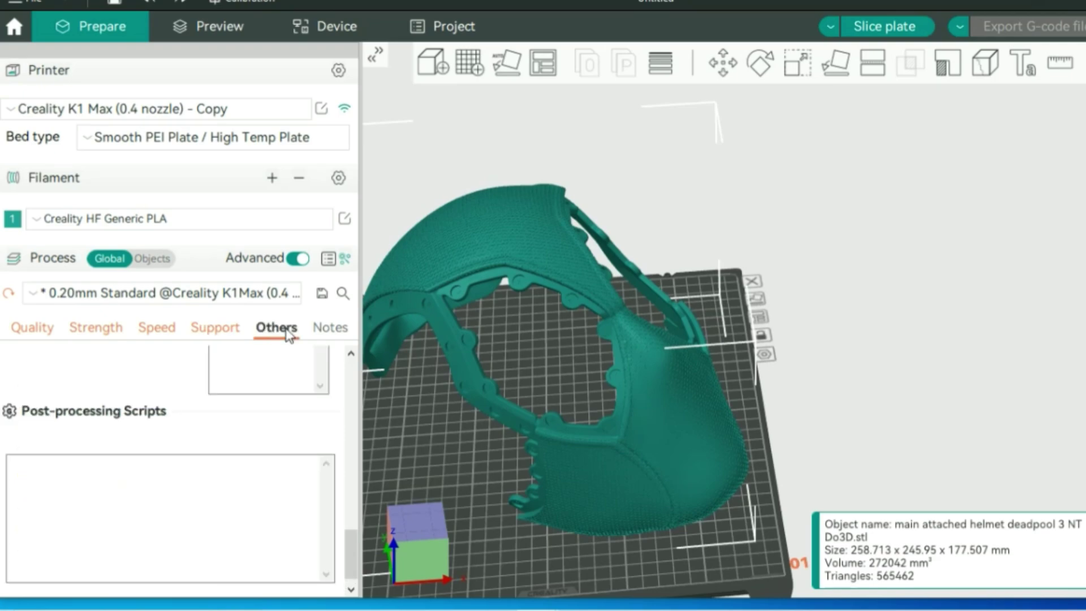
pyautogui.moveTo(354, 559); pyautogui.dragTo(355, 392)
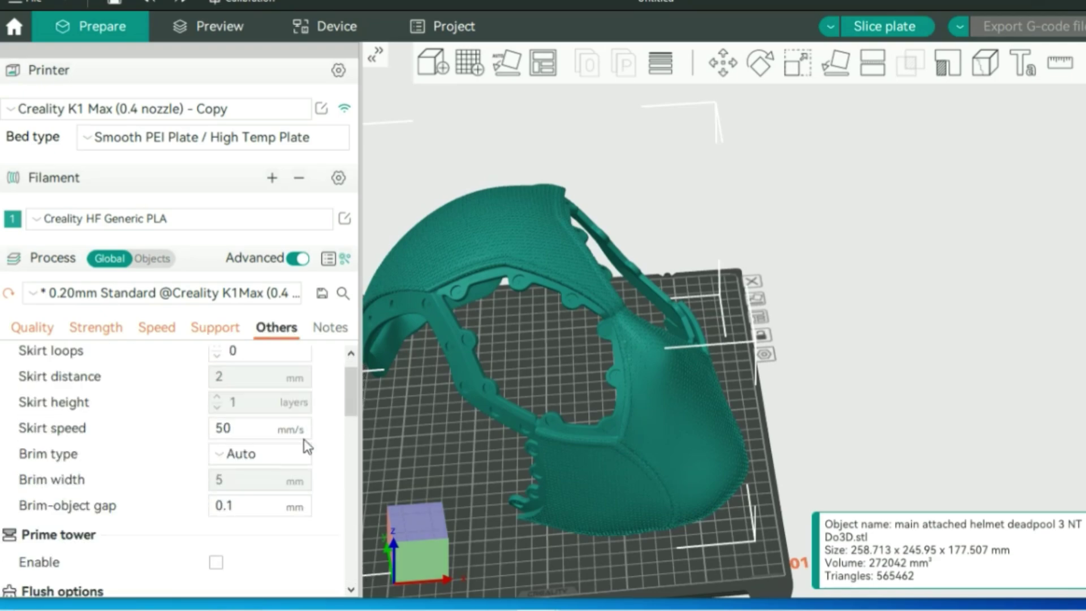
pyautogui.scroll(-2, 307, 447)
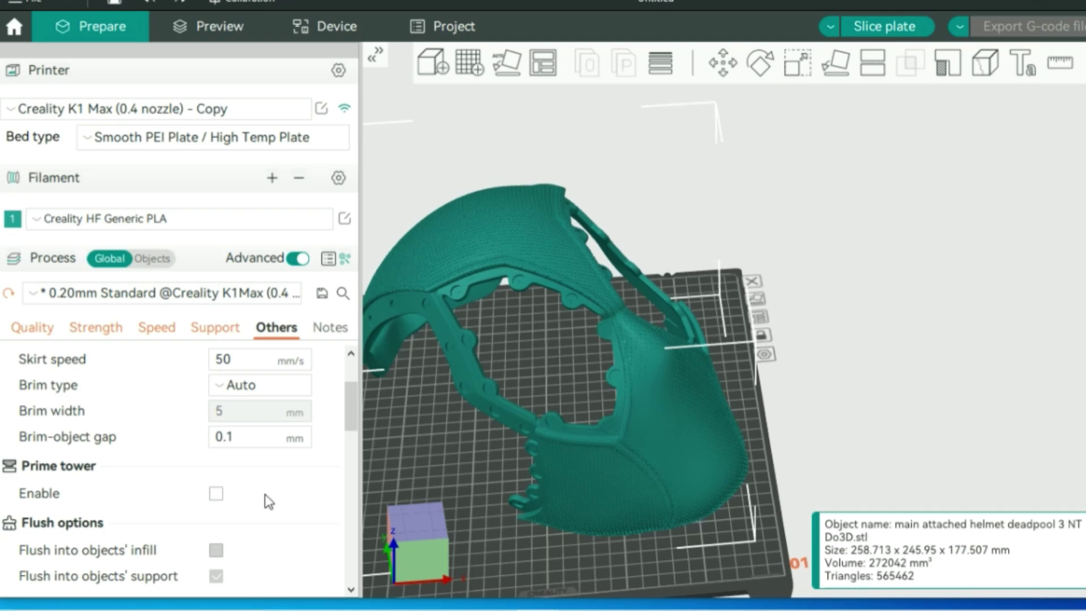
pyautogui.click(216, 494)
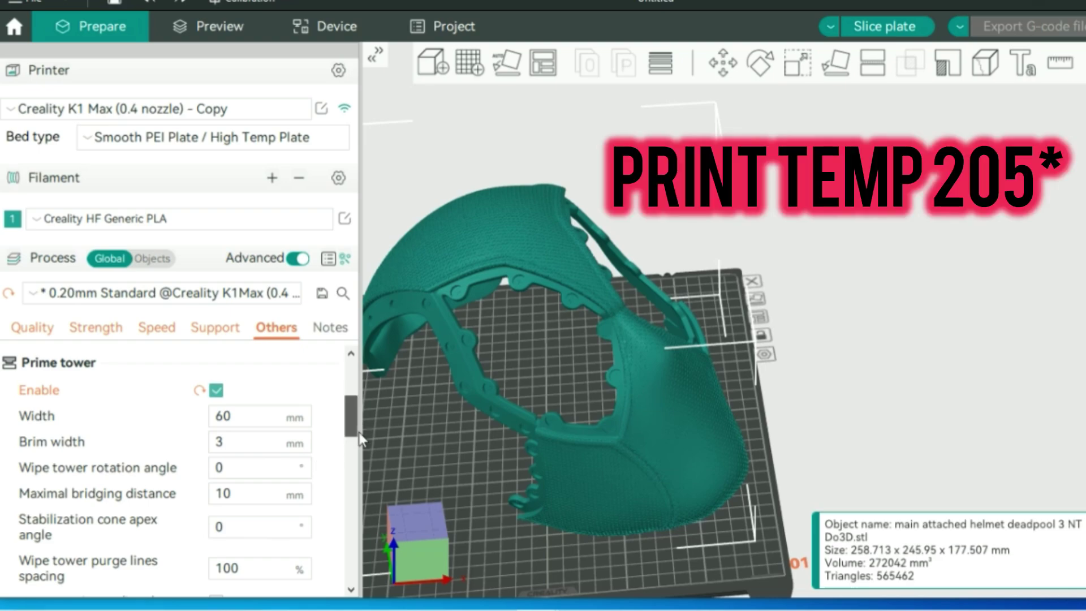
pyautogui.scroll(-3, 352, 472)
pyautogui.scroll(-3, 352, 472)
pyautogui.scroll(2, 353, 464)
pyautogui.scroll(-3, 355, 460)
pyautogui.moveTo(357, 496); pyautogui.dragTo(350, 574)
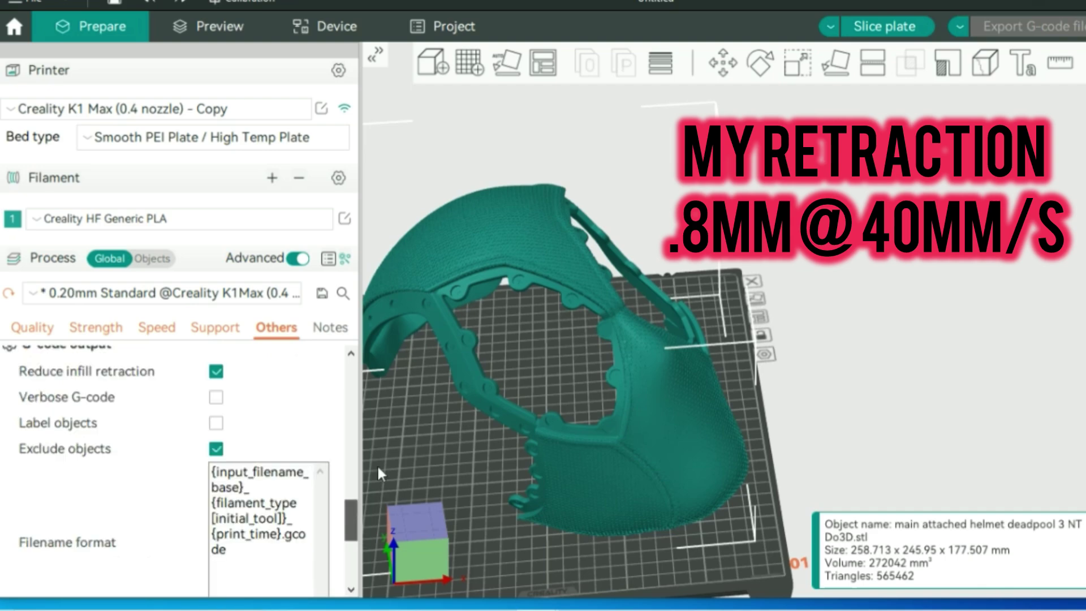
pyautogui.scroll(10, 365, 375)
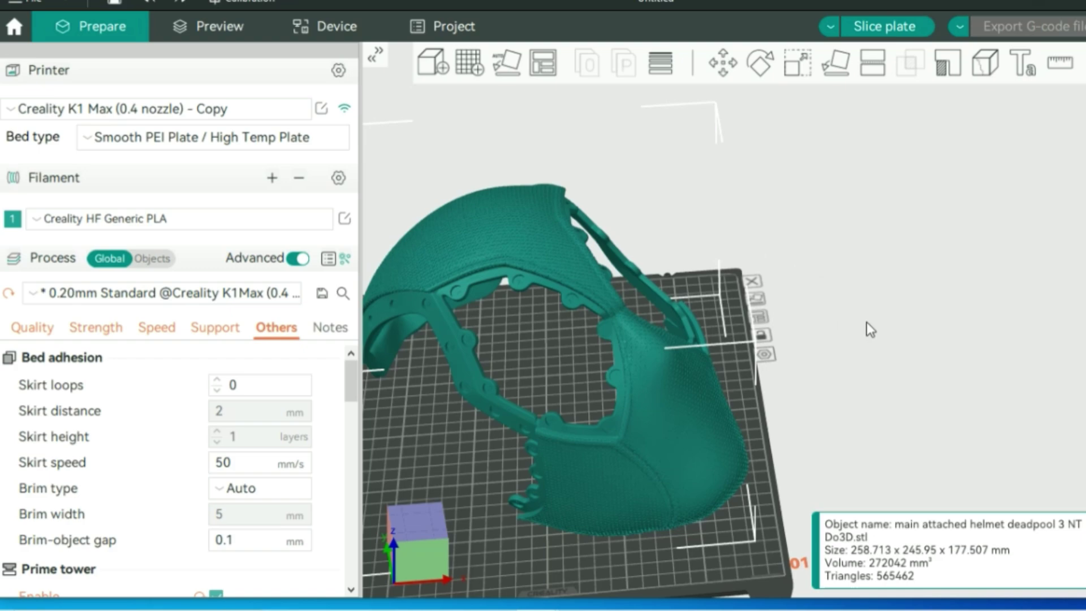
pyautogui.moveTo(865, 321); pyautogui.dragTo(844, 240)
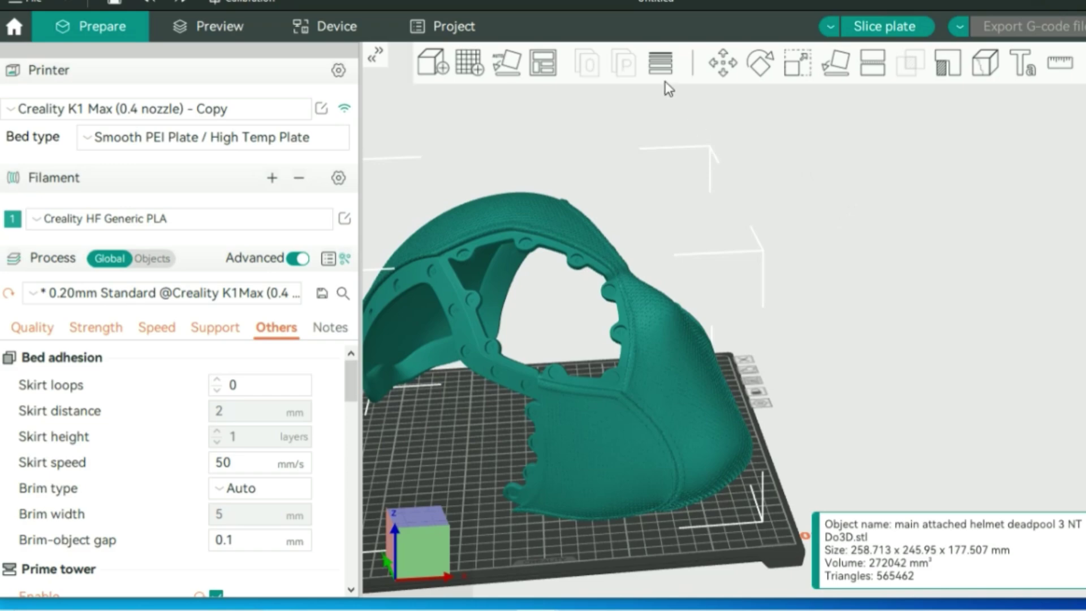
# Open variable layer height editing and apply adaptive heights with quality/speed near 0.00.
pyautogui.click(662, 64)
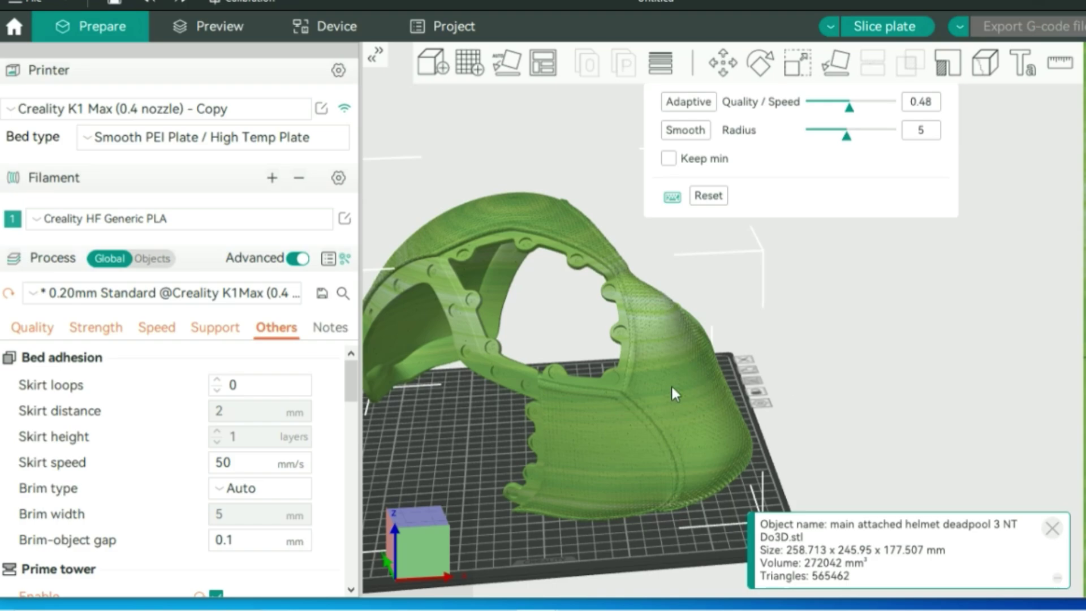
pyautogui.moveTo(672, 388); pyautogui.dragTo(582, 430)
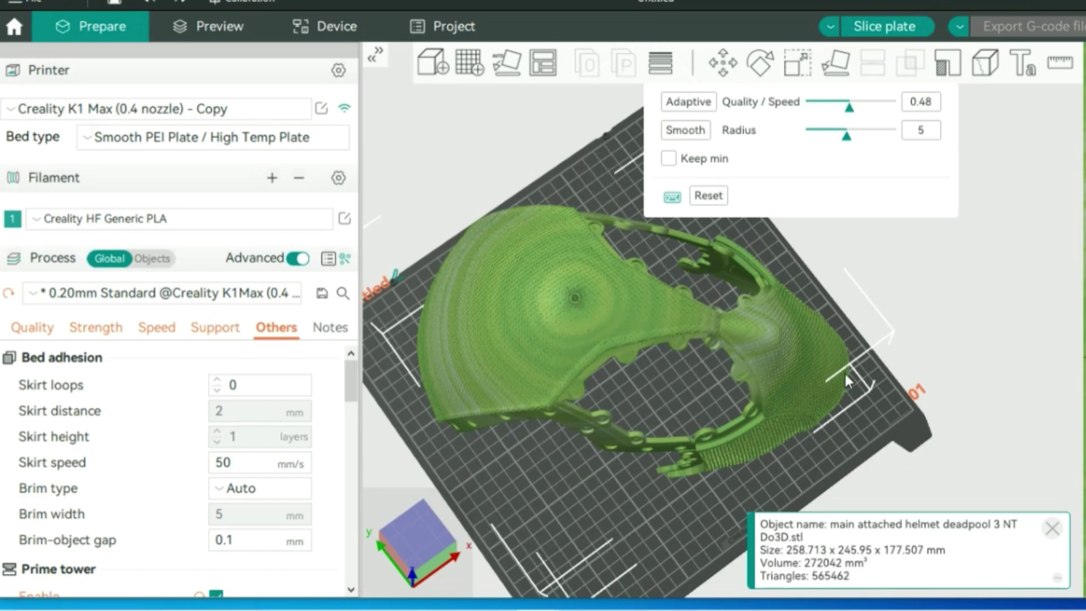
pyautogui.moveTo(616, 495); pyautogui.dragTo(837, 110)
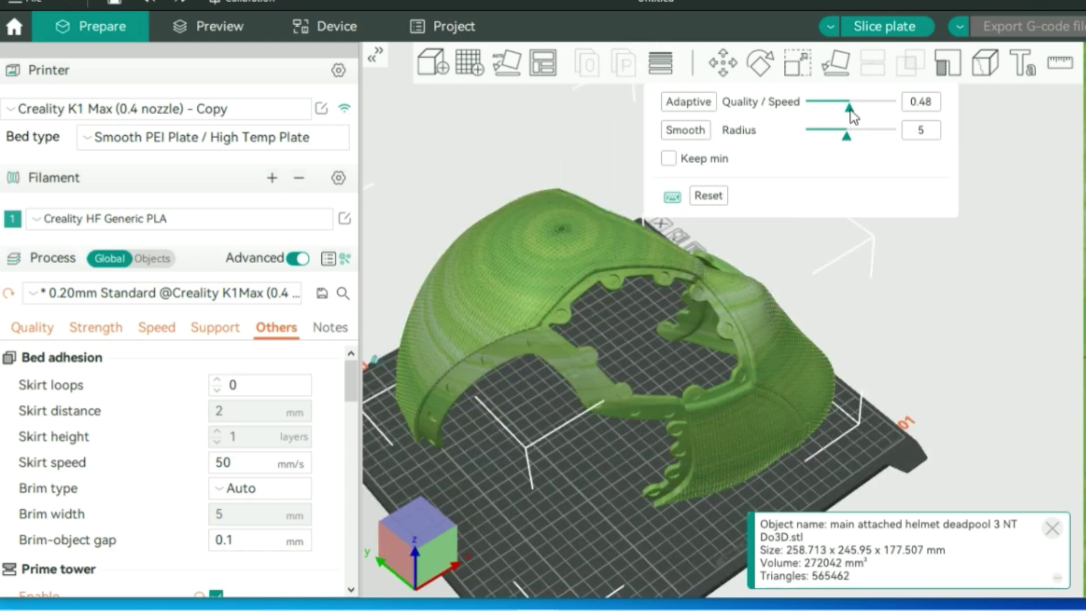
pyautogui.moveTo(848, 109); pyautogui.dragTo(809, 110)
pyautogui.moveTo(811, 109); pyautogui.dragTo(917, 104)
pyautogui.moveTo(893, 103); pyautogui.dragTo(820, 114)
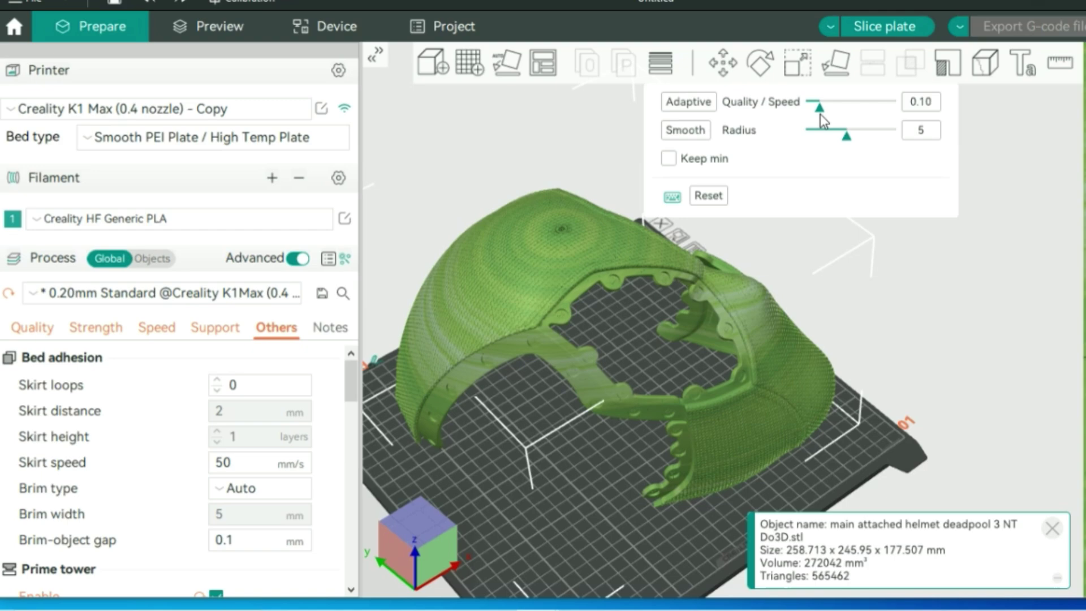
pyautogui.click(695, 104)
# Orbit around the helmet and try the smoothing Radius slider at 10 and 1.
pyautogui.moveTo(482, 343); pyautogui.dragTo(556, 331)
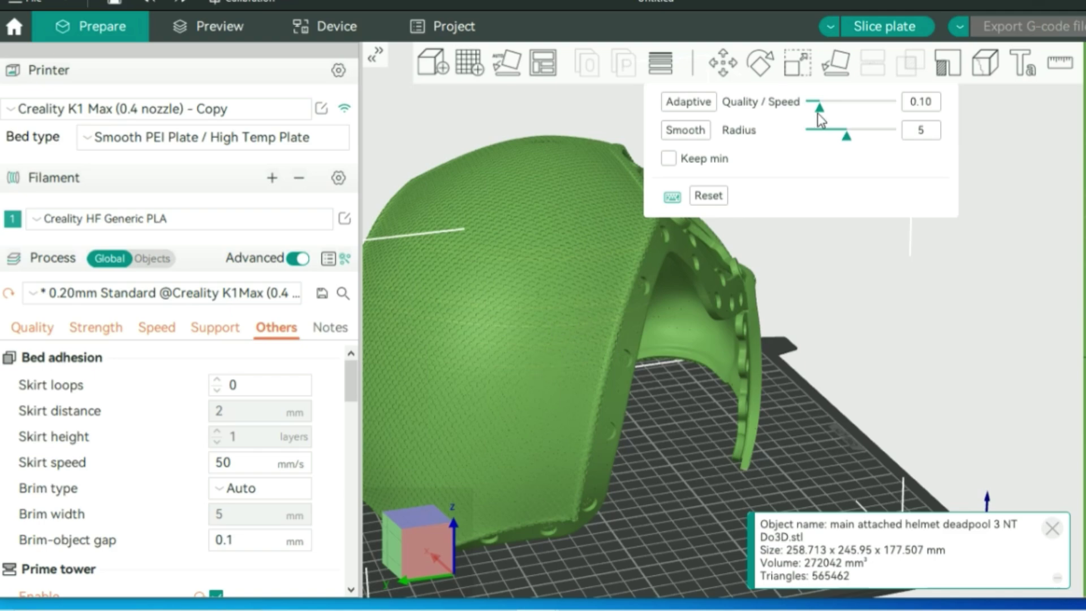
pyautogui.moveTo(820, 110); pyautogui.dragTo(809, 108)
pyautogui.moveTo(656, 442); pyautogui.dragTo(572, 378)
pyautogui.moveTo(809, 342)
pyautogui.mouseDown()
pyautogui.moveTo(803, 367)
pyautogui.moveTo(819, 351)
pyautogui.mouseUp()
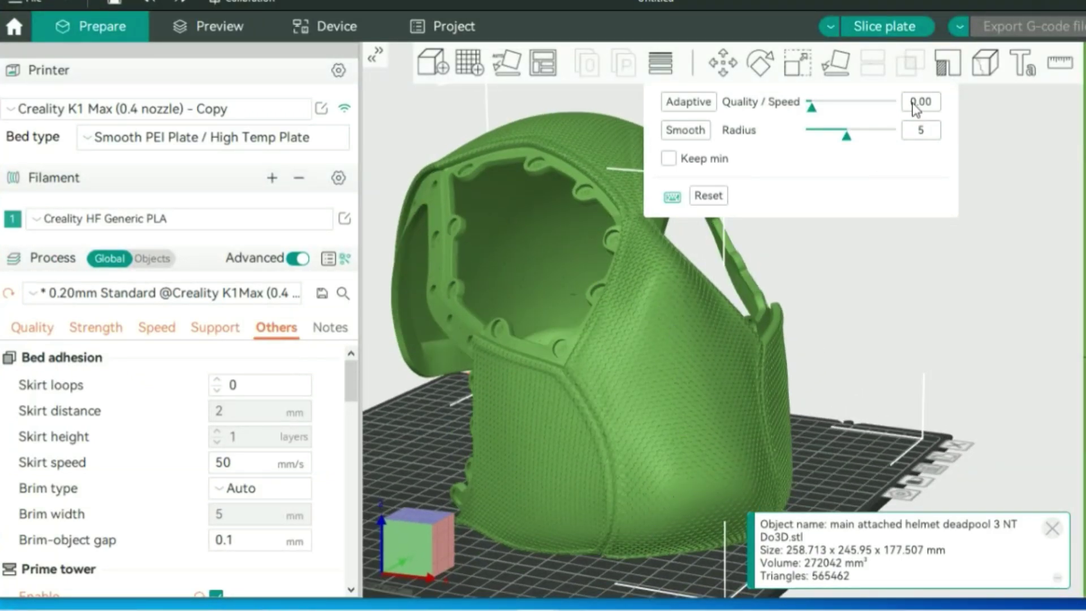
pyautogui.moveTo(420, 423); pyautogui.dragTo(497, 455)
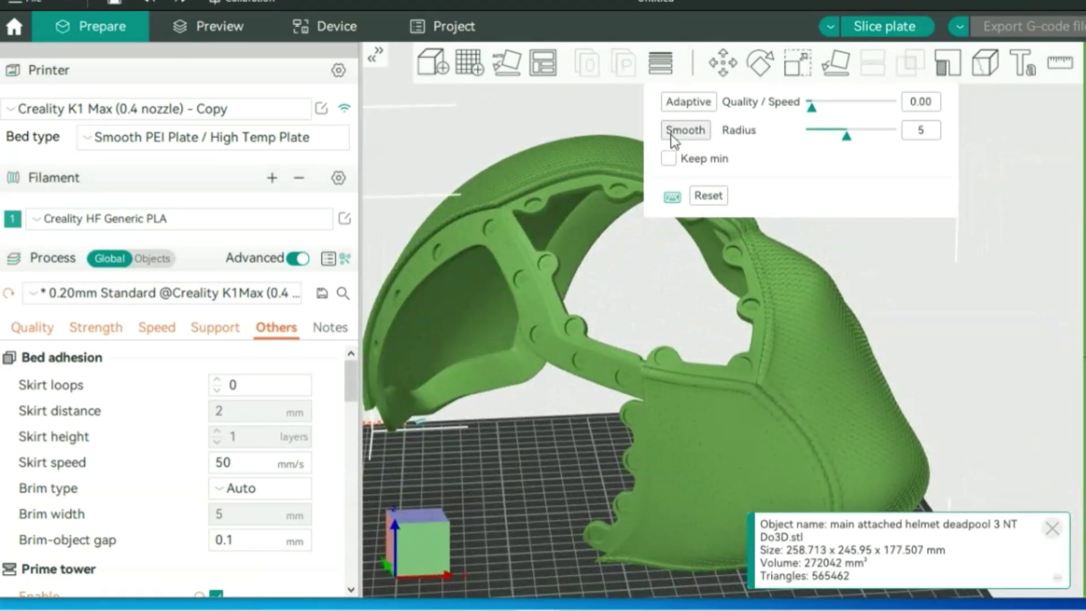
pyautogui.moveTo(845, 140); pyautogui.dragTo(906, 138)
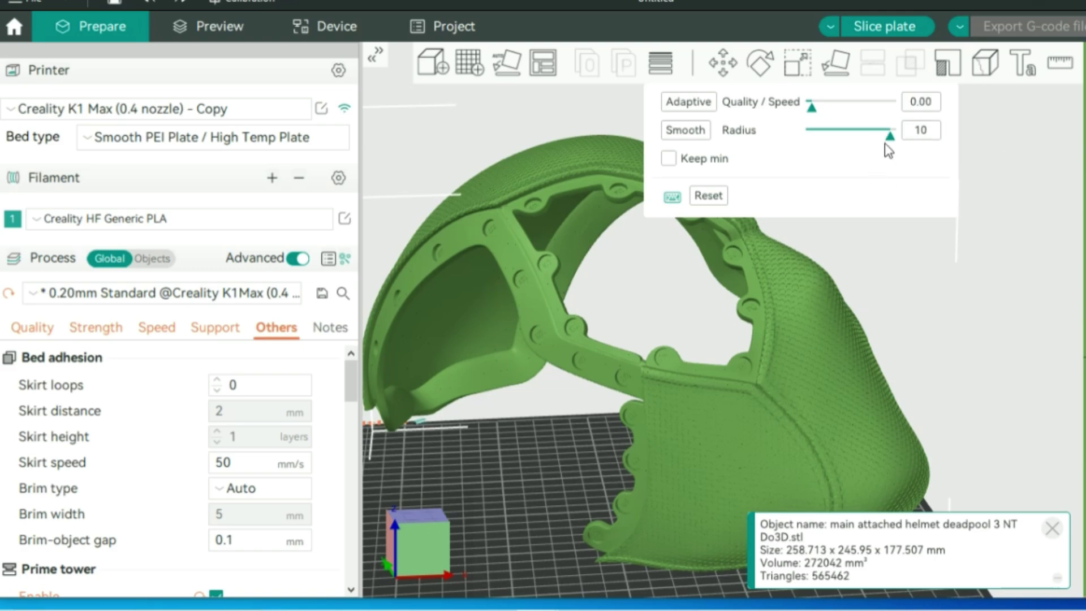
pyautogui.moveTo(888, 139); pyautogui.dragTo(810, 131)
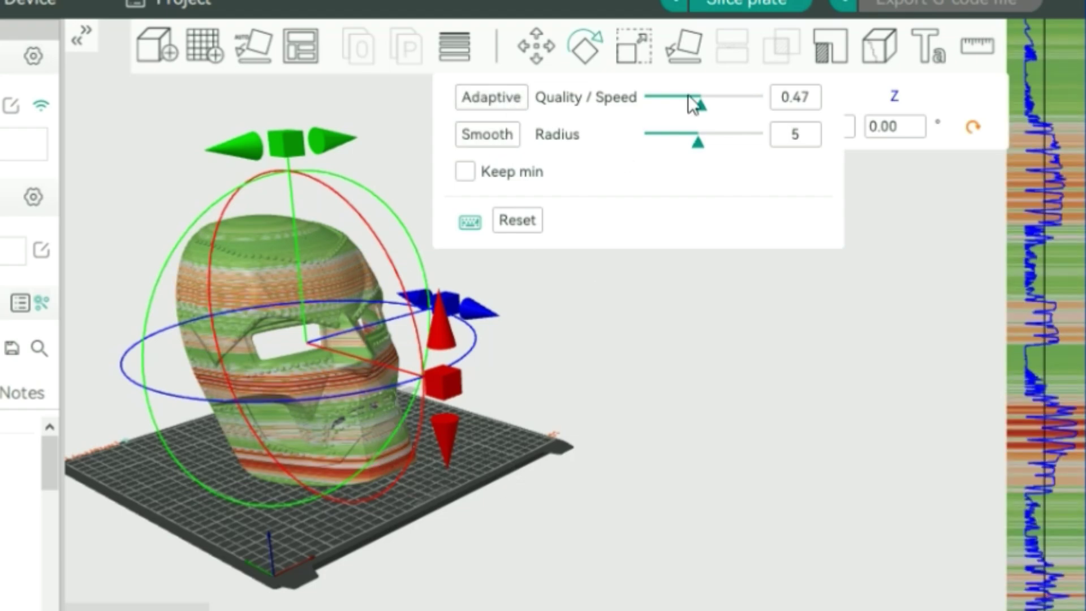
# Reapply adaptive layer heights at quality/speed 0.00 after a trial at 1.00.
pyautogui.moveTo(706, 107); pyautogui.dragTo(761, 99)
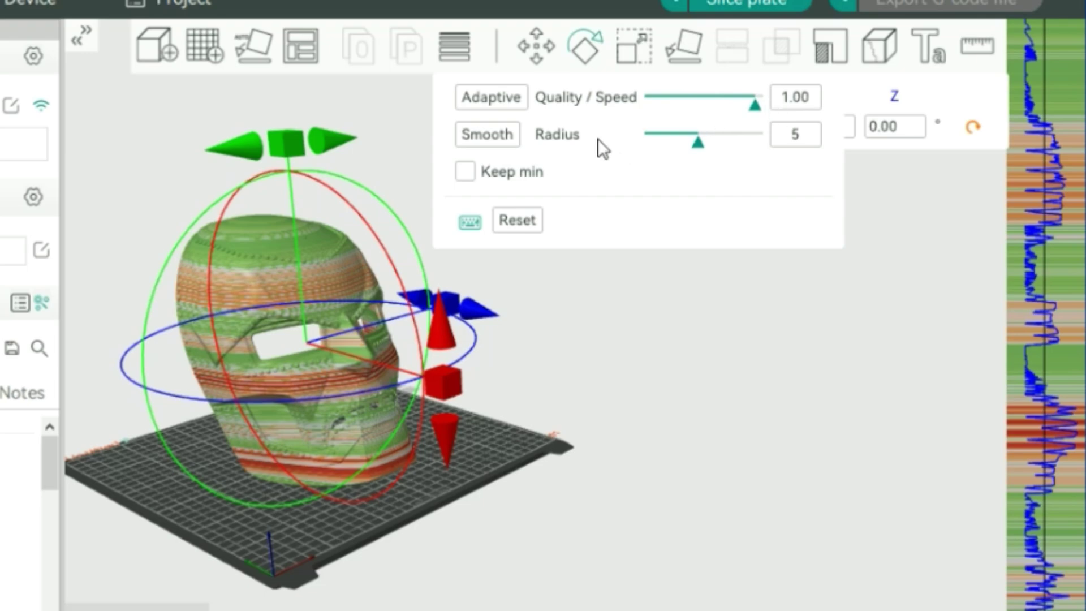
pyautogui.click(522, 97)
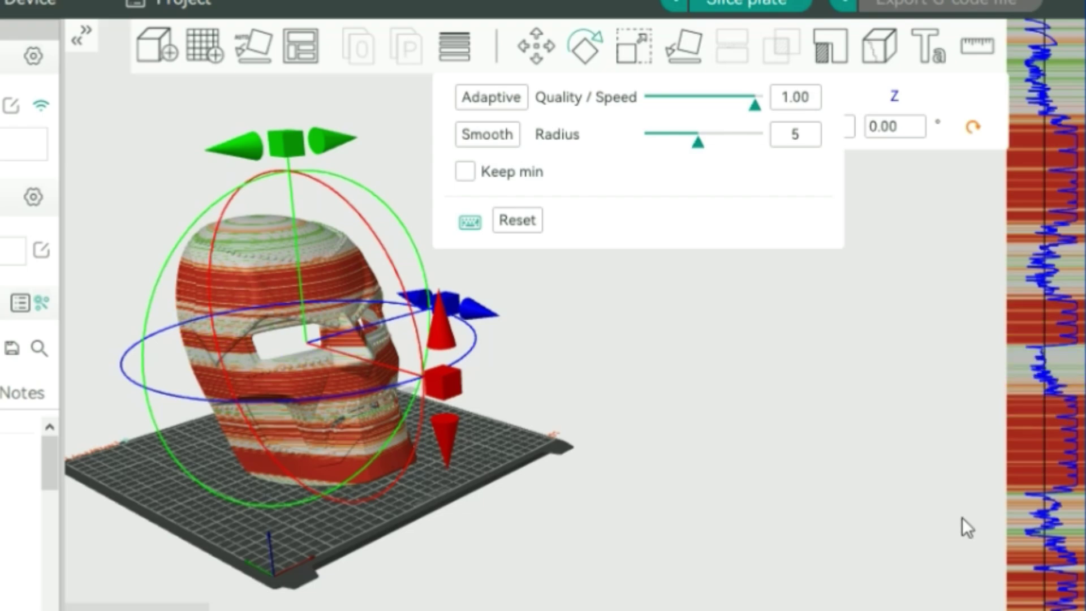
pyautogui.moveTo(755, 105); pyautogui.dragTo(651, 107)
pyautogui.click(506, 97)
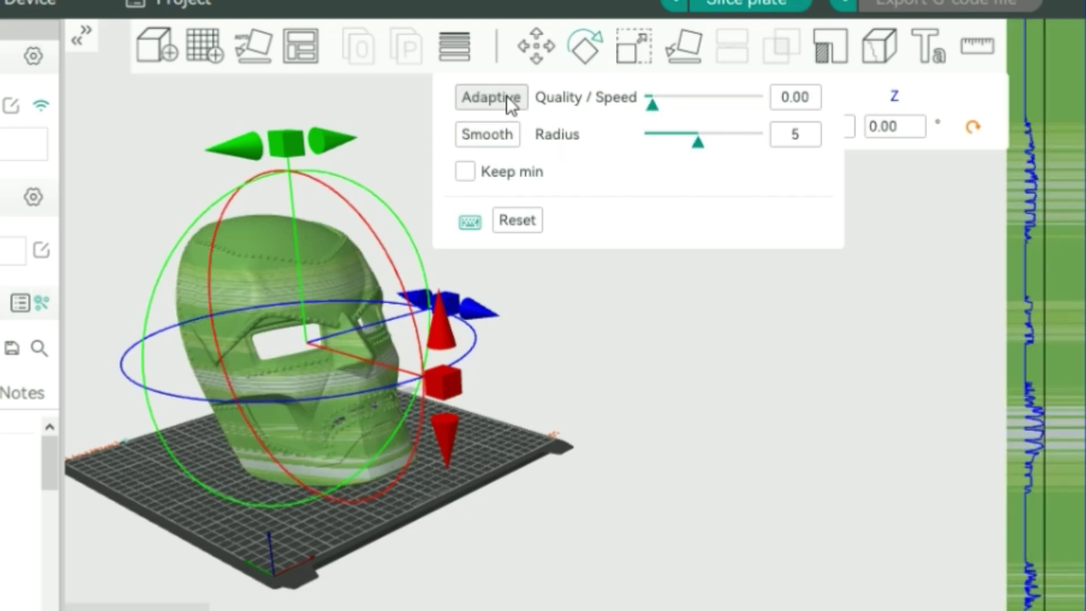
pyautogui.scroll(2, 351, 475)
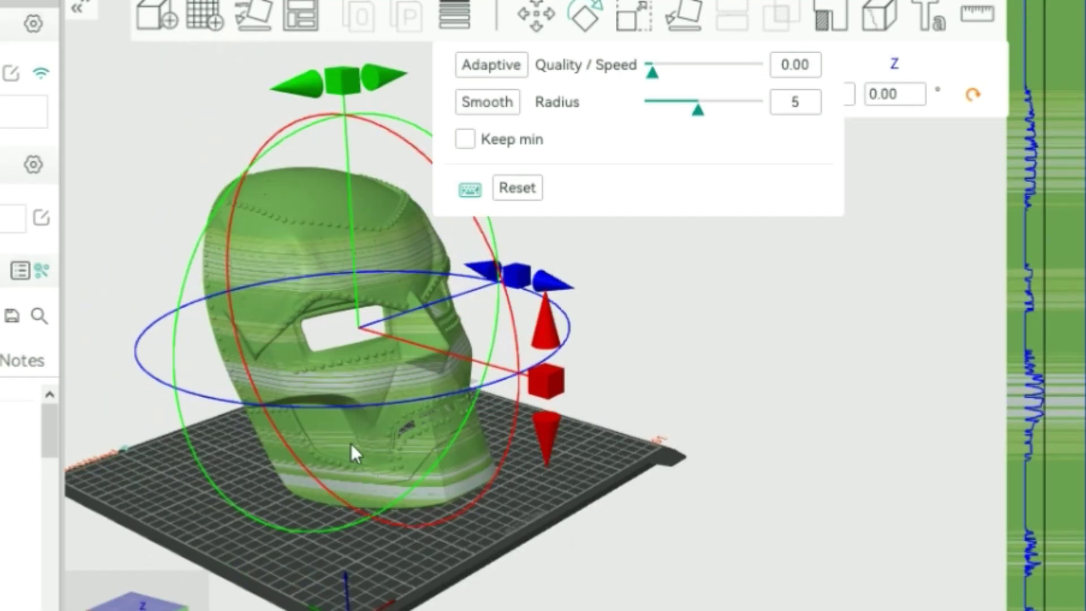
# Smooth the layer heights at radius 10, after a first pass at radius 1.
pyautogui.moveTo(700, 113); pyautogui.dragTo(643, 116)
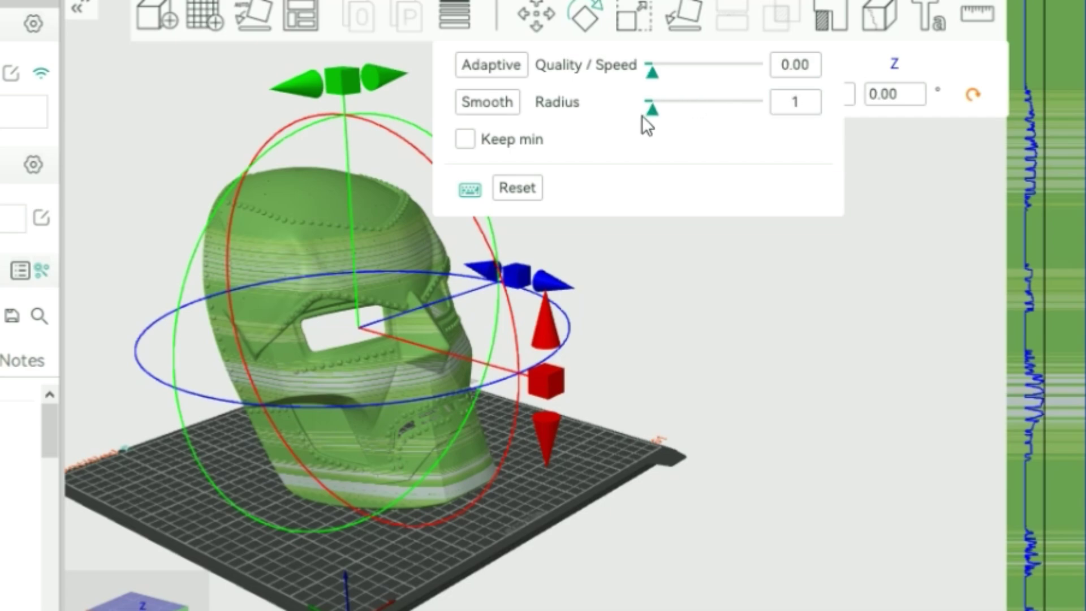
pyautogui.click(501, 109)
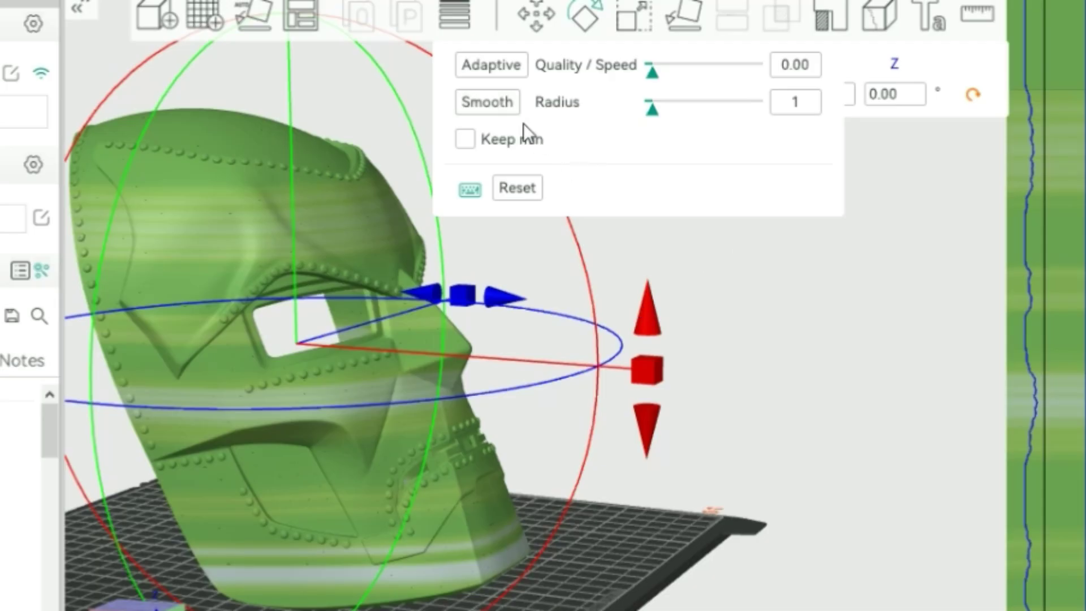
pyautogui.moveTo(651, 108); pyautogui.dragTo(633, 138)
pyautogui.scroll(5, 552, 440)
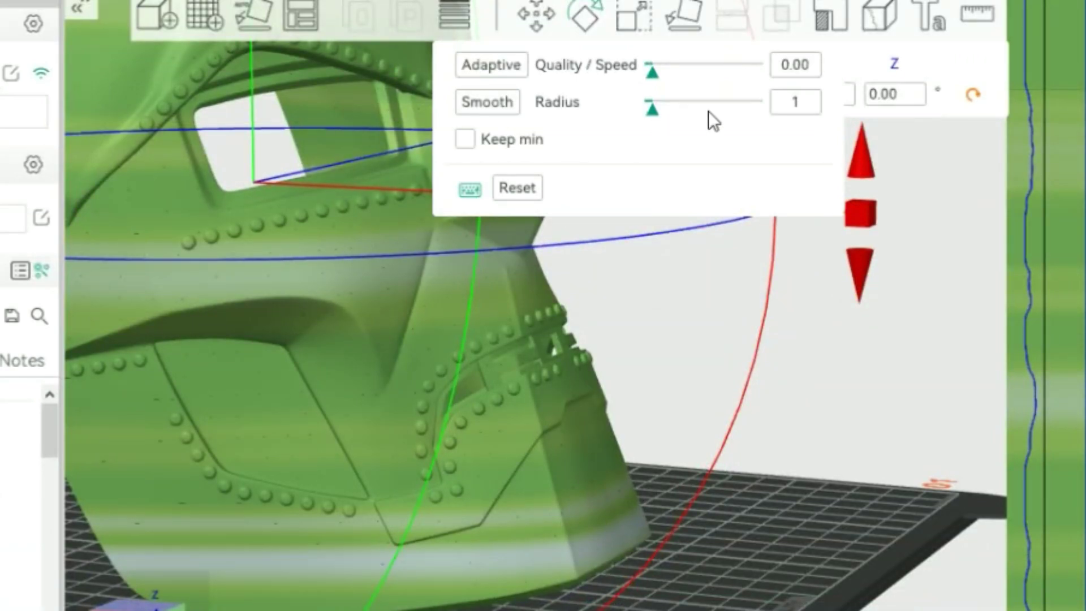
pyautogui.click(708, 111)
pyautogui.click(503, 101)
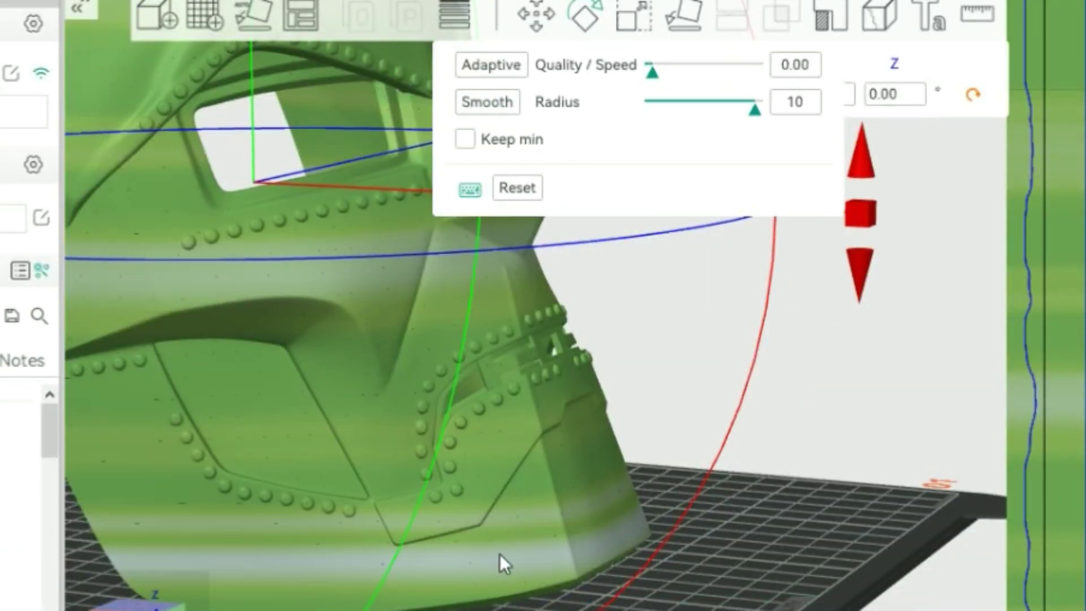
pyautogui.scroll(-5, 887, 424)
pyautogui.moveTo(771, 437); pyautogui.dragTo(622, 453)
pyautogui.moveTo(659, 76); pyautogui.dragTo(730, 71)
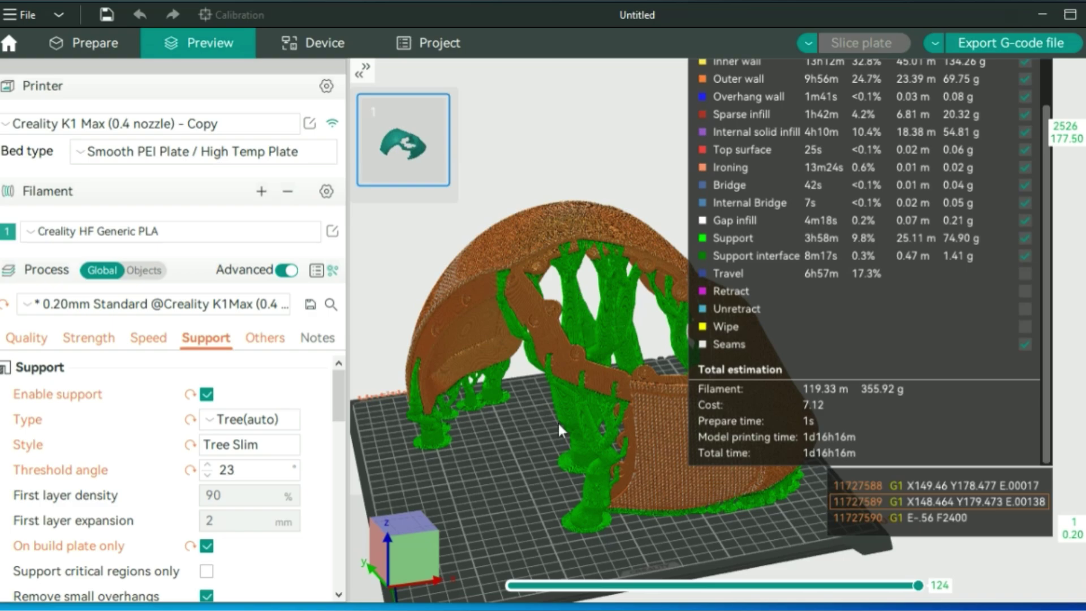
# Orbit and zoom the sliced preview to inspect the Tree Slim supports and time estimate.
pyautogui.moveTo(454, 427); pyautogui.dragTo(426, 396)
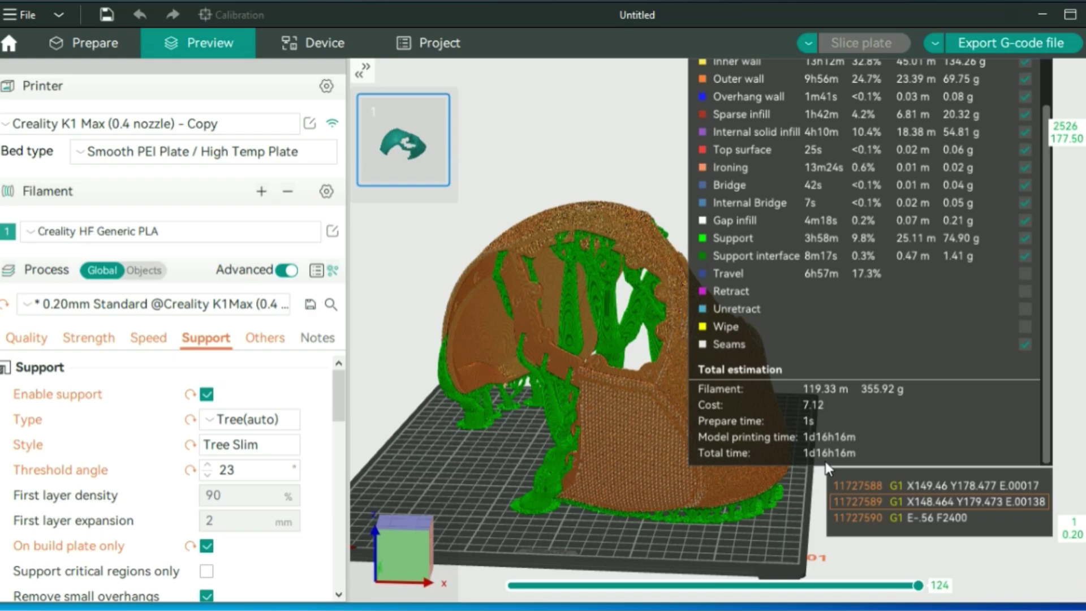
pyautogui.scroll(5, 552, 497)
pyautogui.scroll(-4, 635, 396)
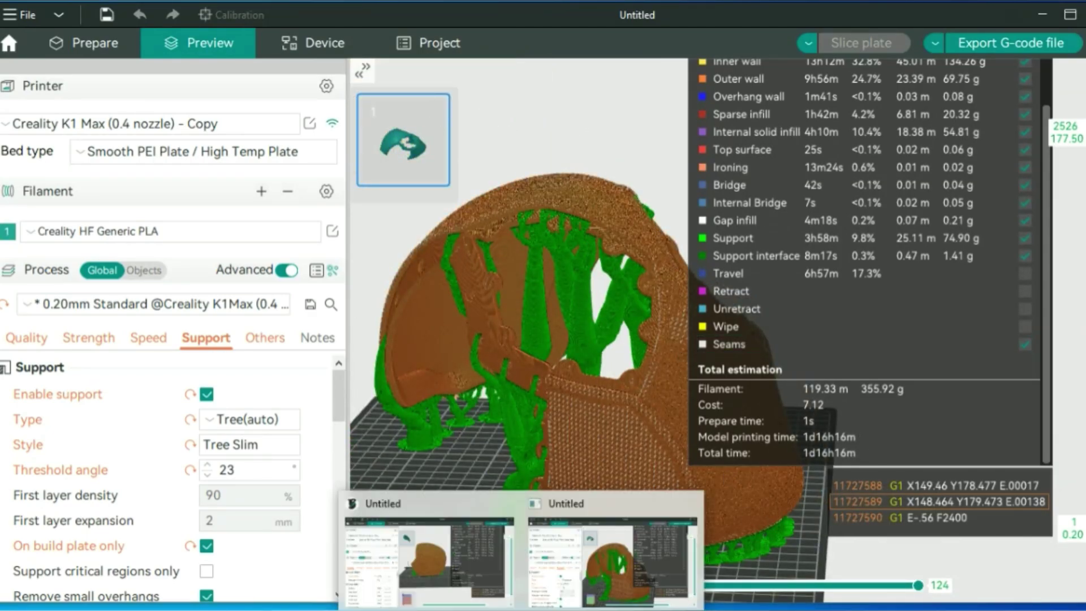
# Switch to the Cura window and orbit the mesh lens 3 left part face-on.
pyautogui.click(460, 552)
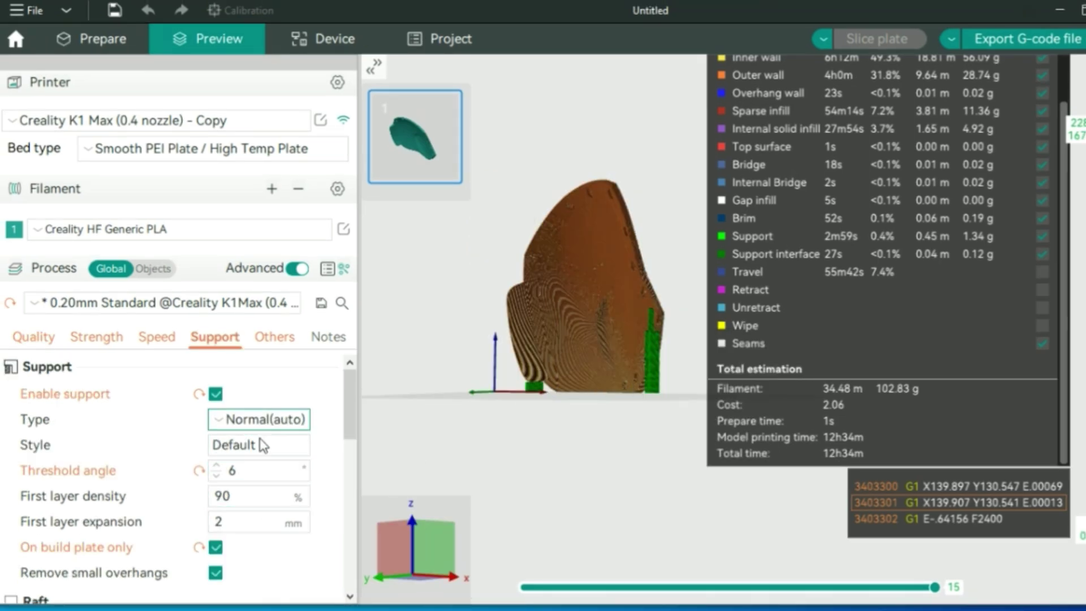
pyautogui.moveTo(560, 347); pyautogui.dragTo(591, 380)
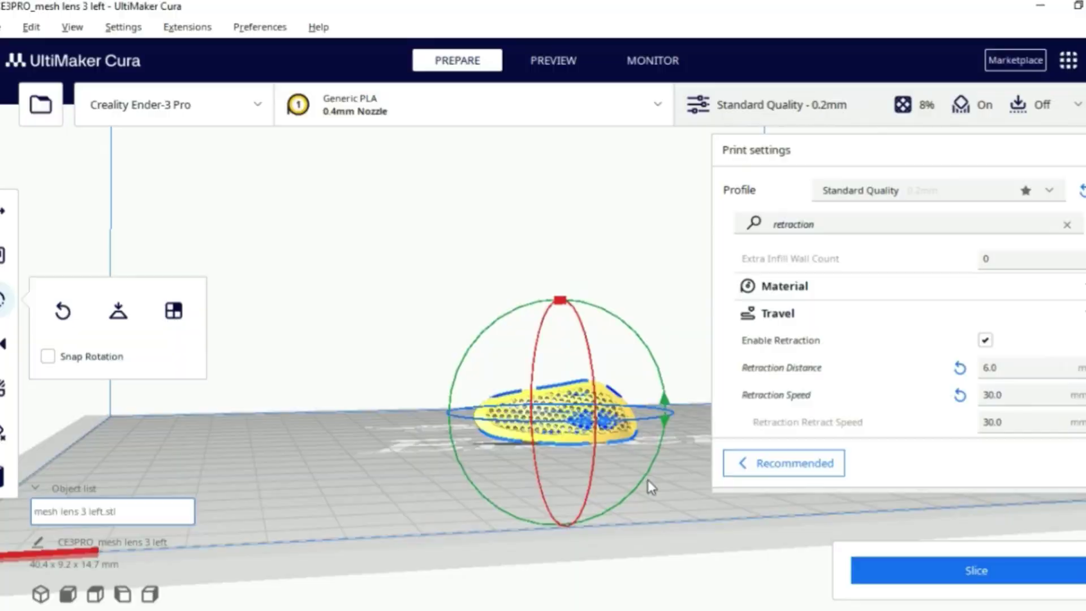
pyautogui.moveTo(671, 495); pyautogui.dragTo(562, 475, button='right')
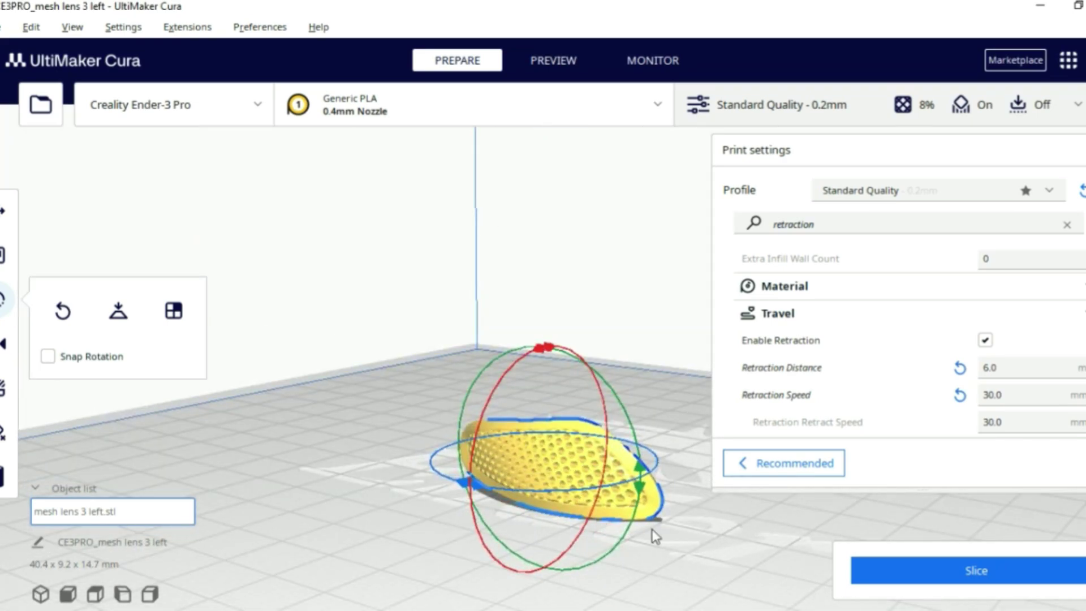
pyautogui.moveTo(566, 535); pyautogui.dragTo(465, 484, button='right')
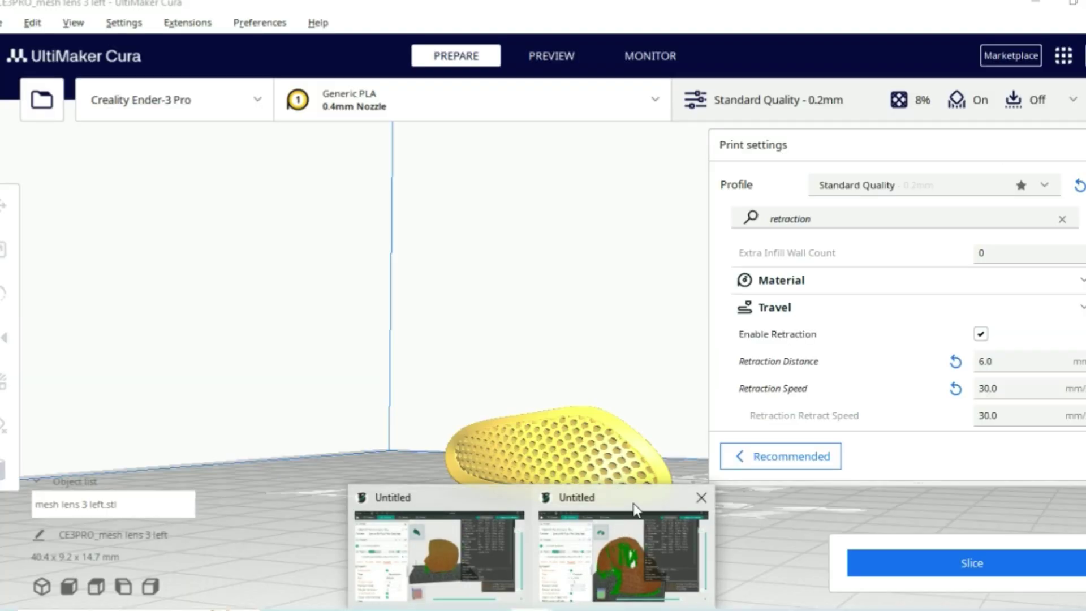
# Bring back the sliced helmet preview with tree supports and its 1d16h16m total print time.
pyautogui.click(634, 507)
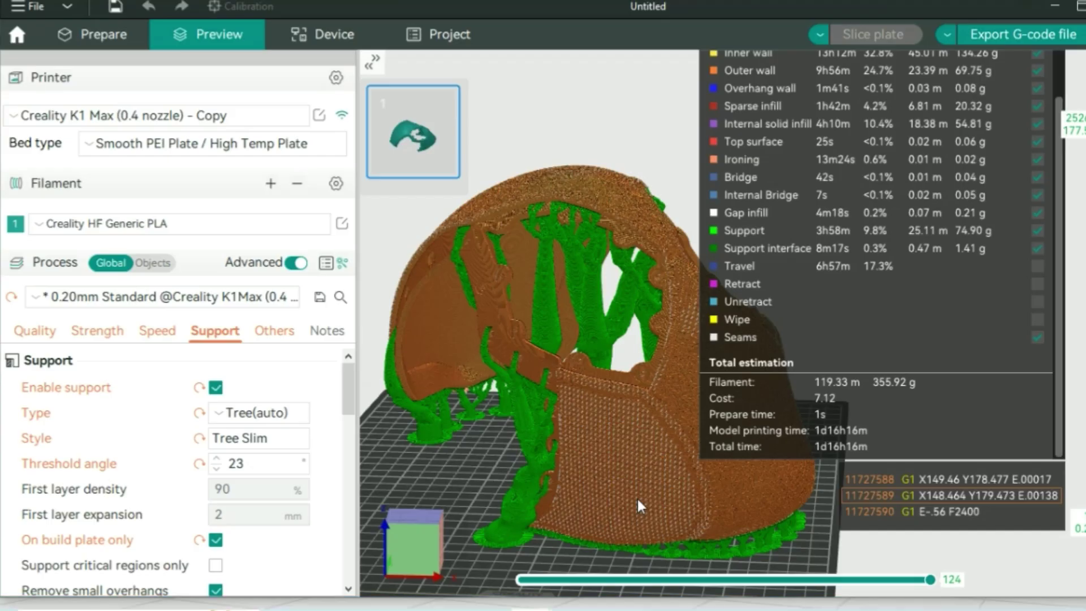